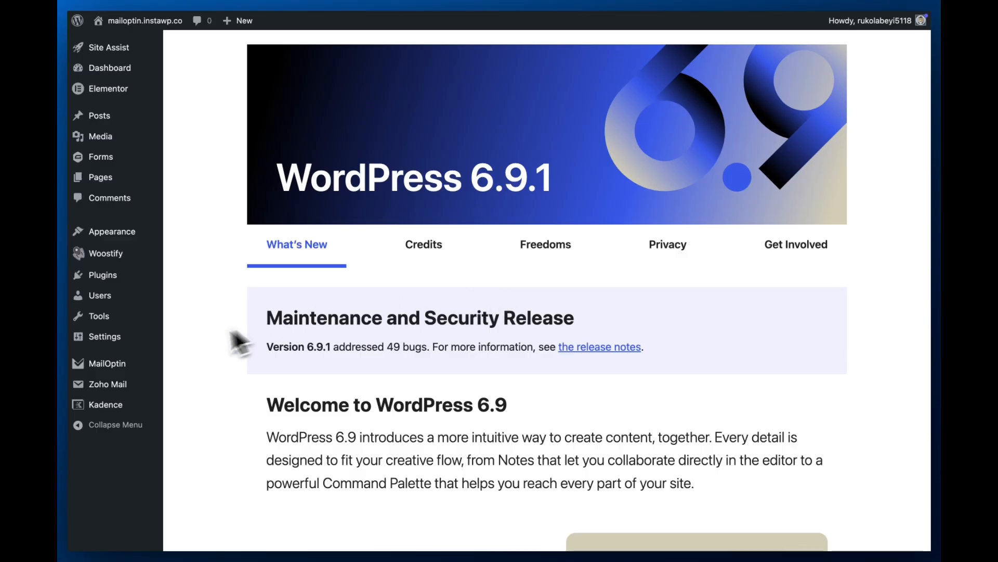
Step: Create a new MailOptin lightbox optin campaign titled "New Visitors" using the Elegance theme
mouse_move(120, 363)
click(199, 410)
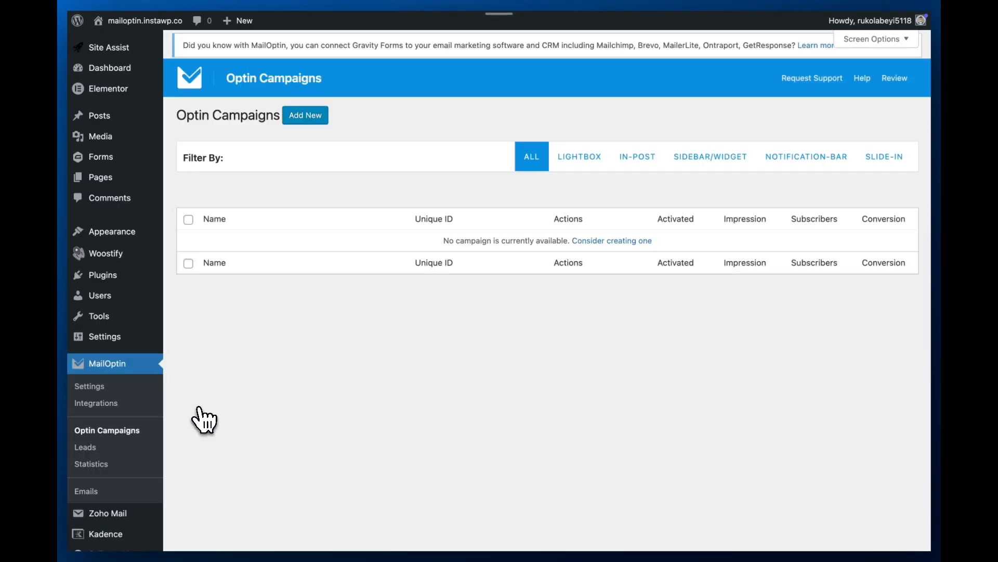
click(308, 86)
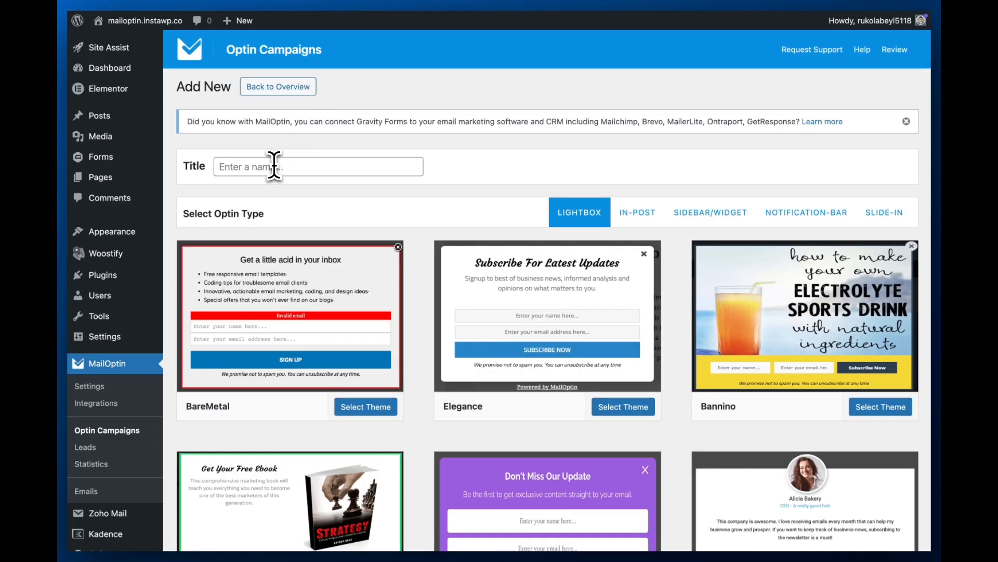
click(274, 167)
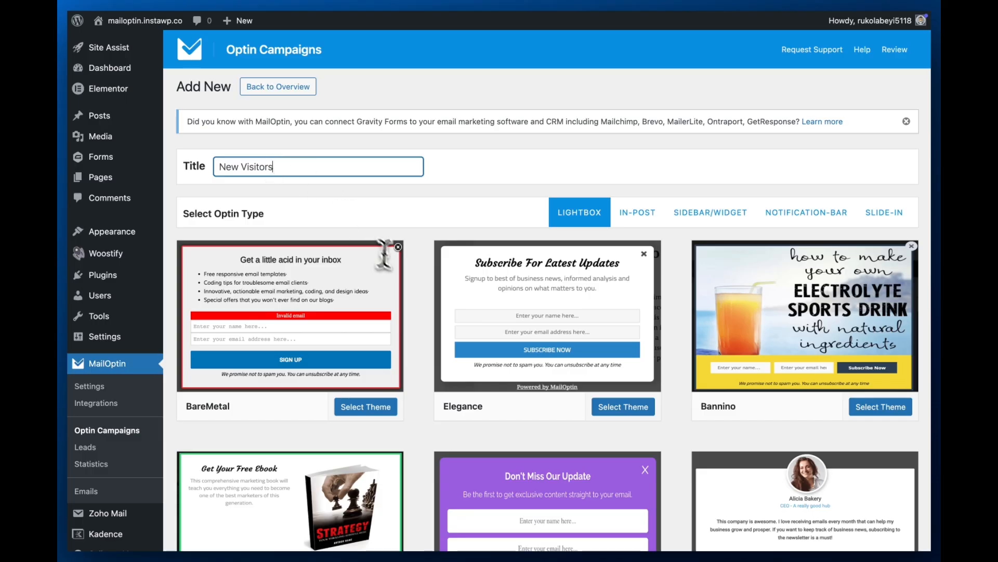
scroll(399, 271, down, 5)
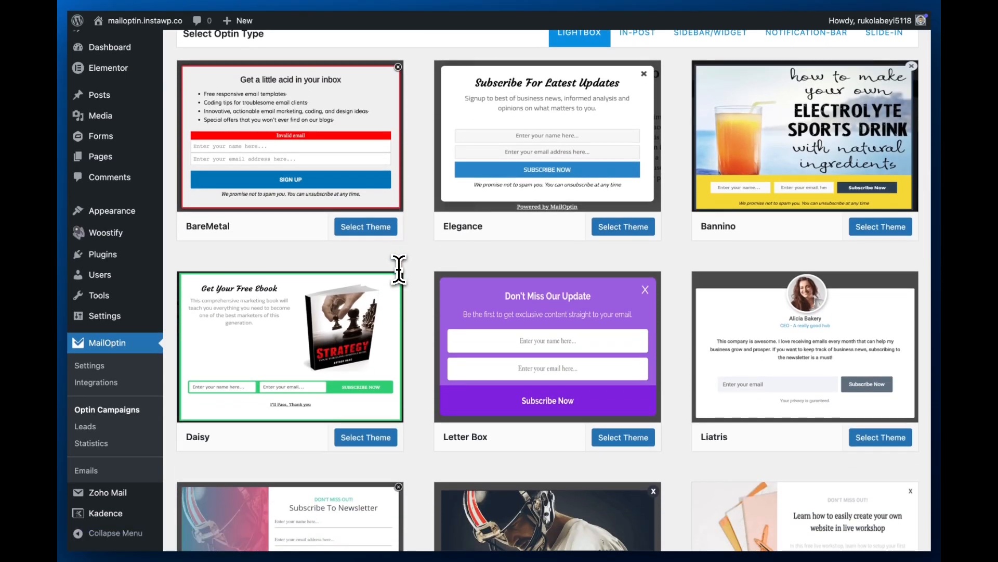
scroll(399, 269, up, 5)
click(577, 223)
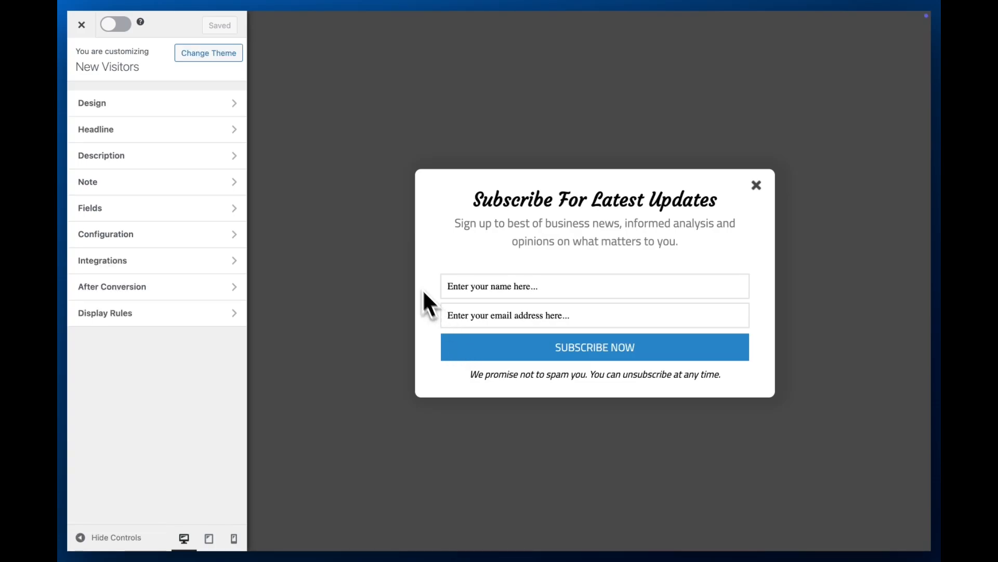
Step: Review the popup's design settings, including the display effect choices
click(206, 112)
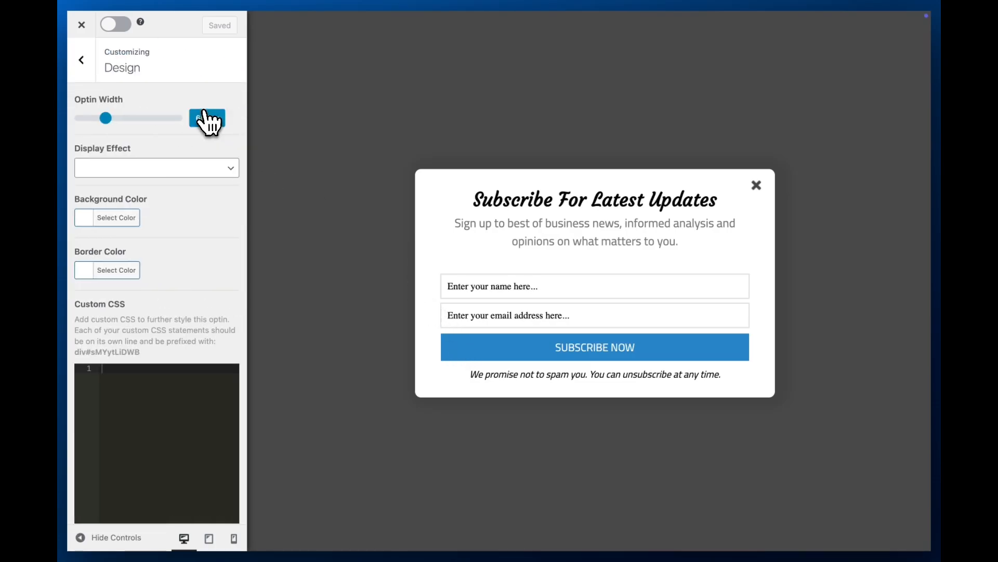
click(193, 170)
click(170, 152)
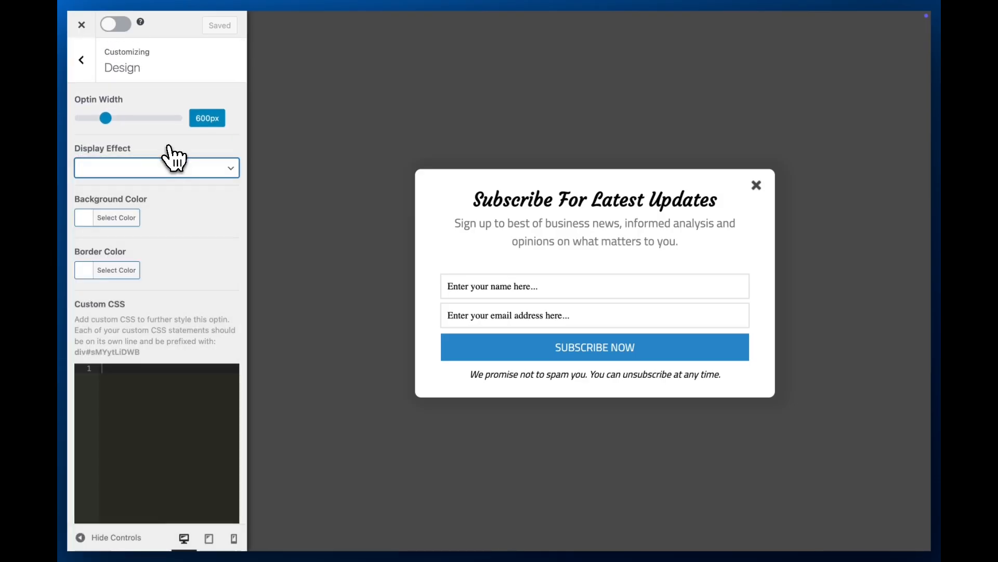
click(81, 61)
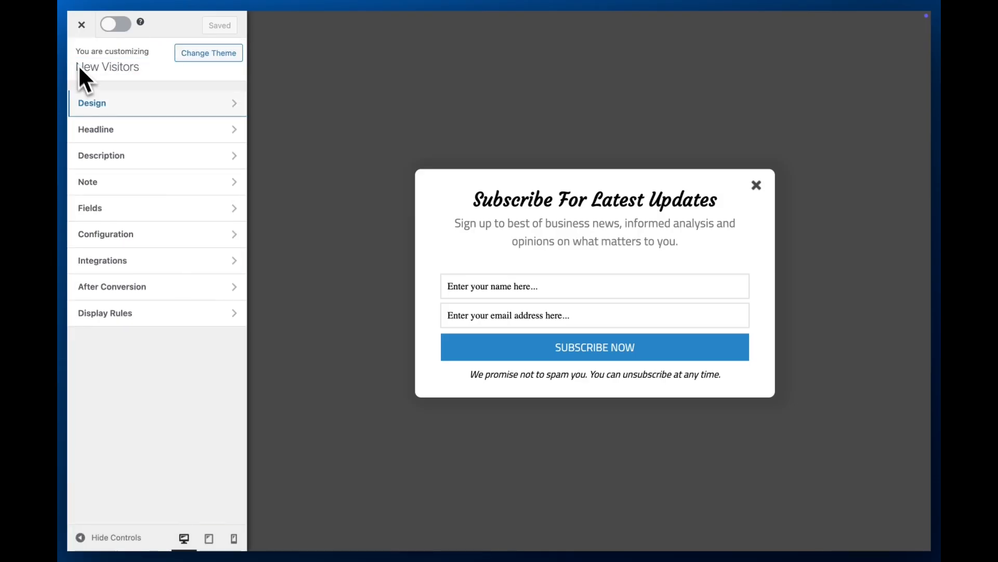
Step: Replace the popup's headline text with "New Visitors"
click(128, 130)
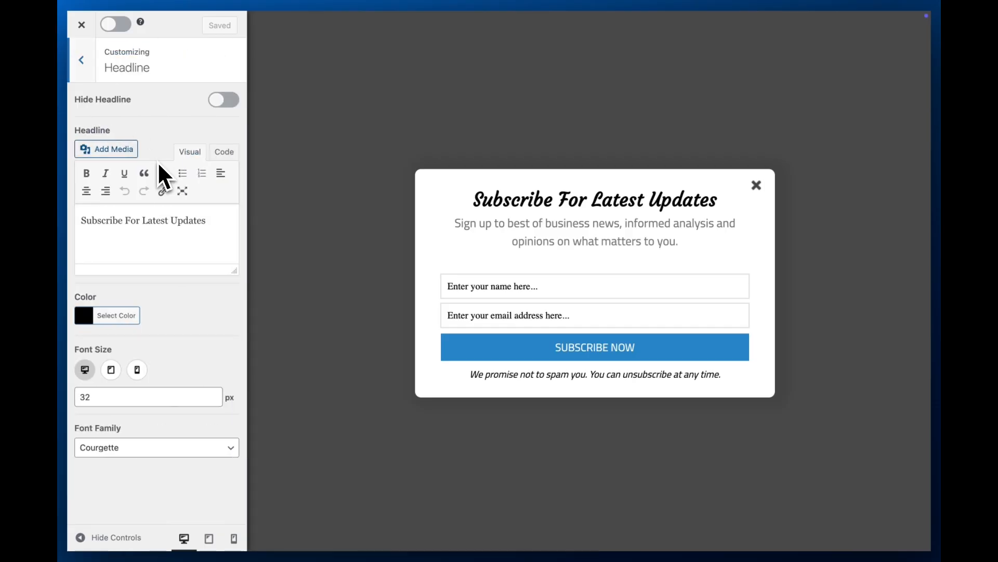
triple_click(192, 225)
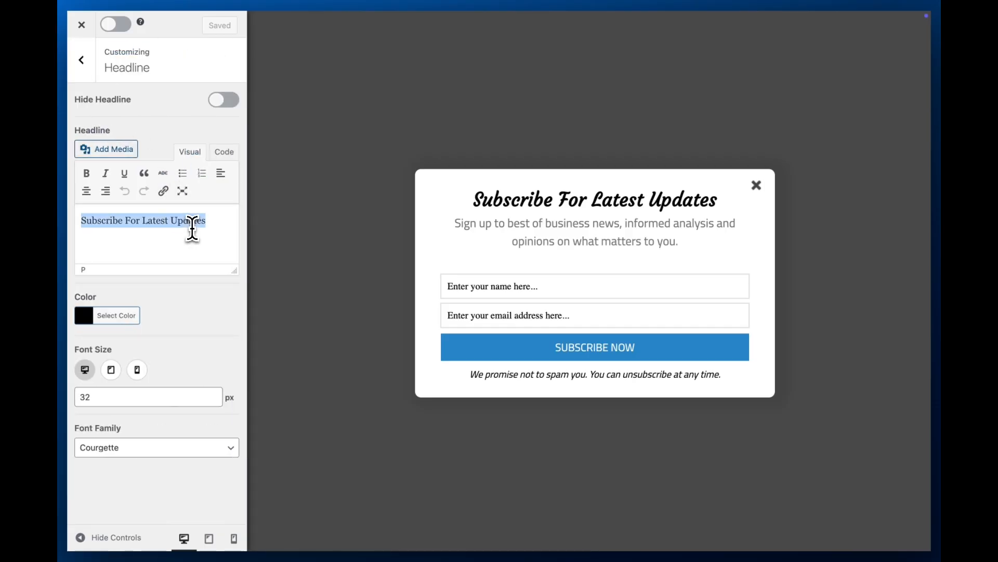
key(BackSpace)
text(New Visitors)
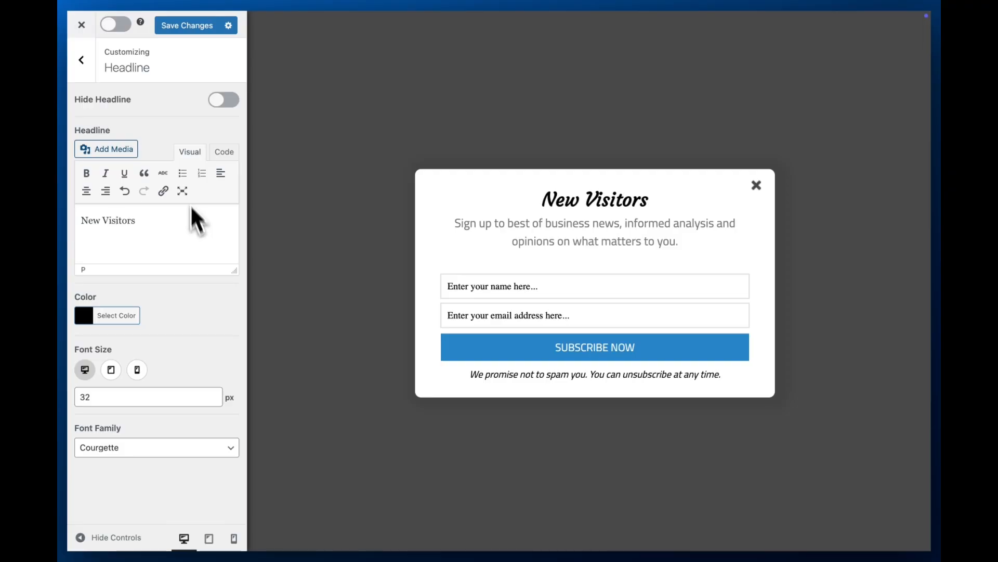
click(89, 75)
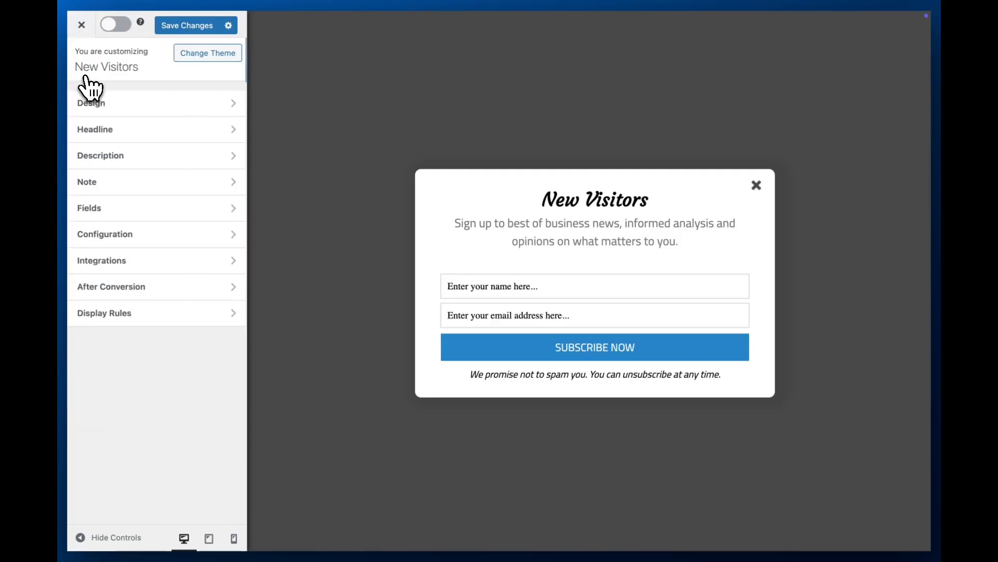
Step: Inspect the settings for the popup's description, subscribe button, note and name field
click(158, 157)
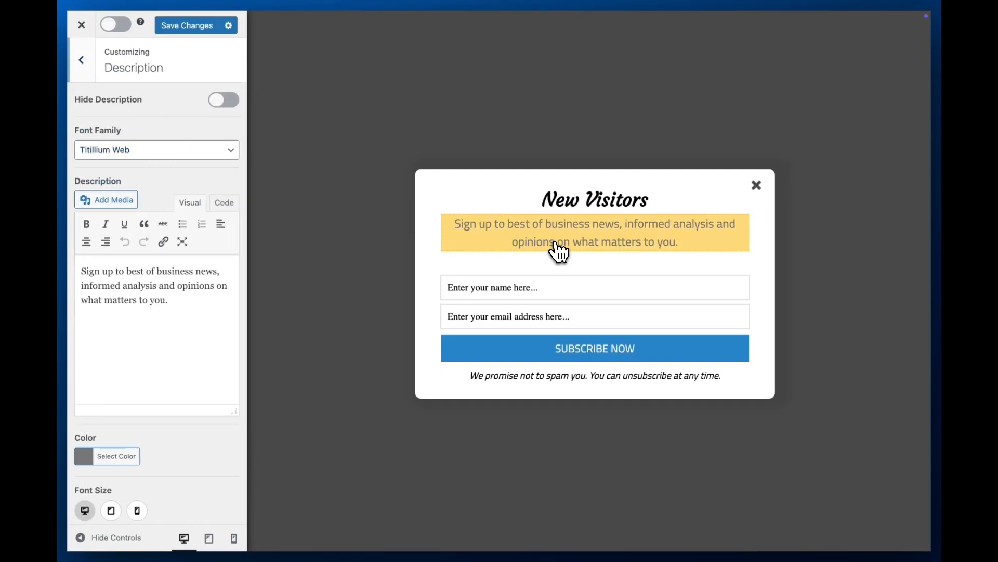
click(592, 352)
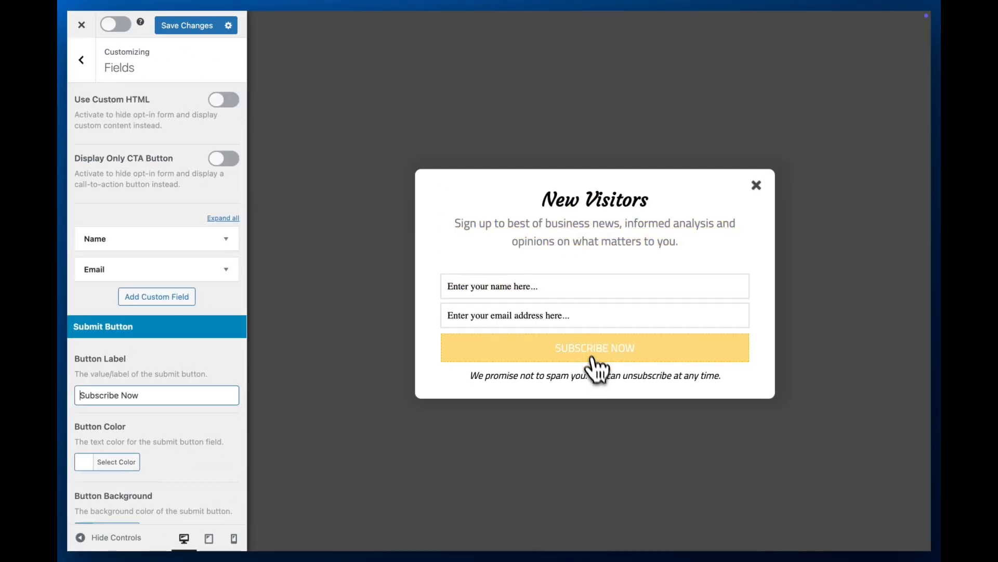
click(598, 376)
click(578, 286)
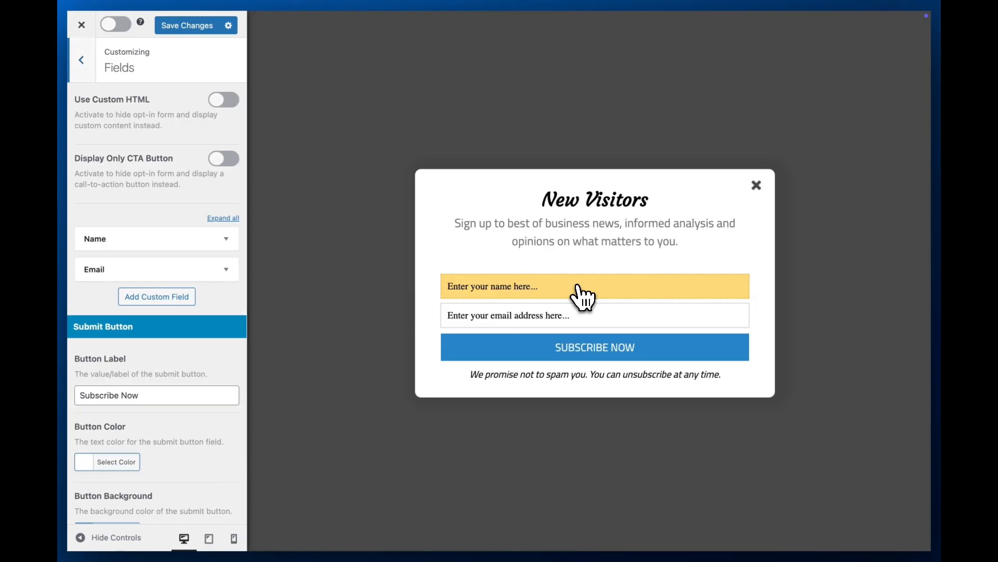
Step: Try out the custom HTML and CTA-button-only display options in the field settings, switching each back off
click(225, 102)
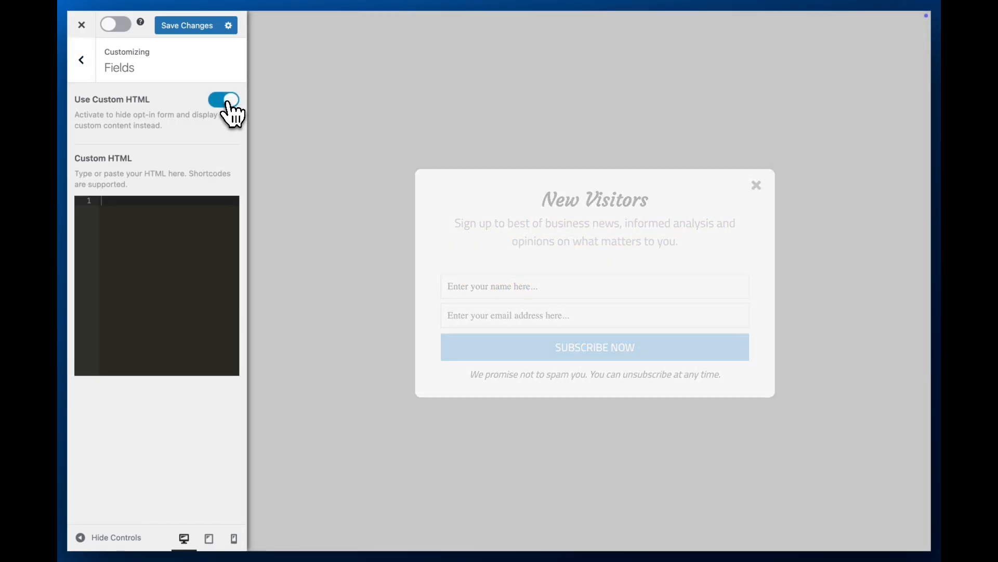
click(227, 102)
click(224, 161)
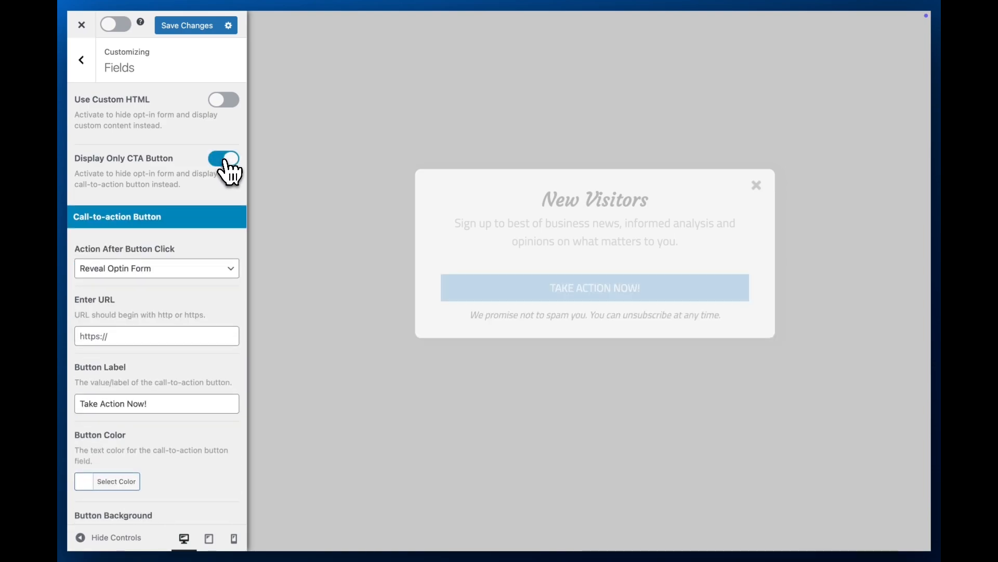
click(225, 160)
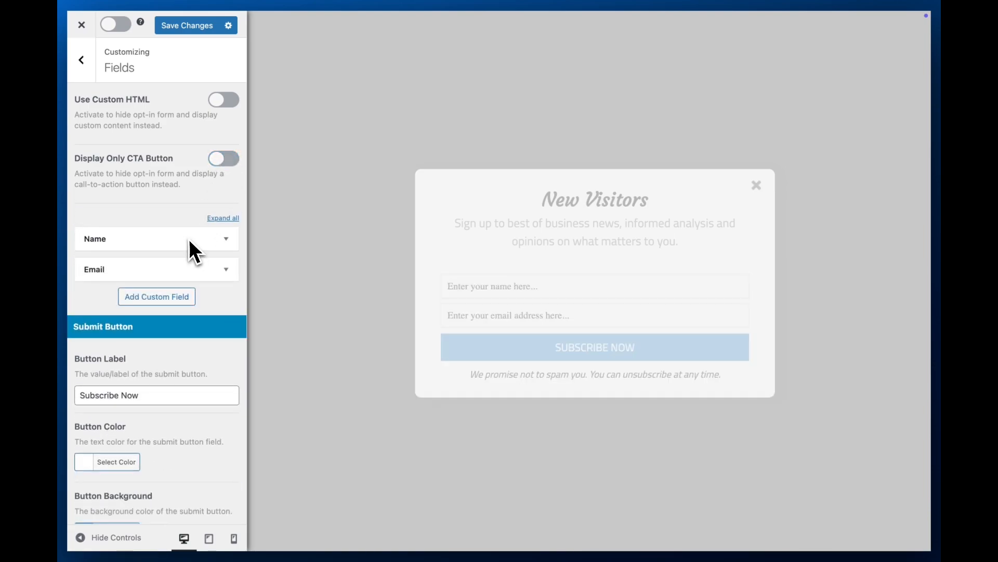
Step: Review the individual settings of the form's name and email fields
click(226, 239)
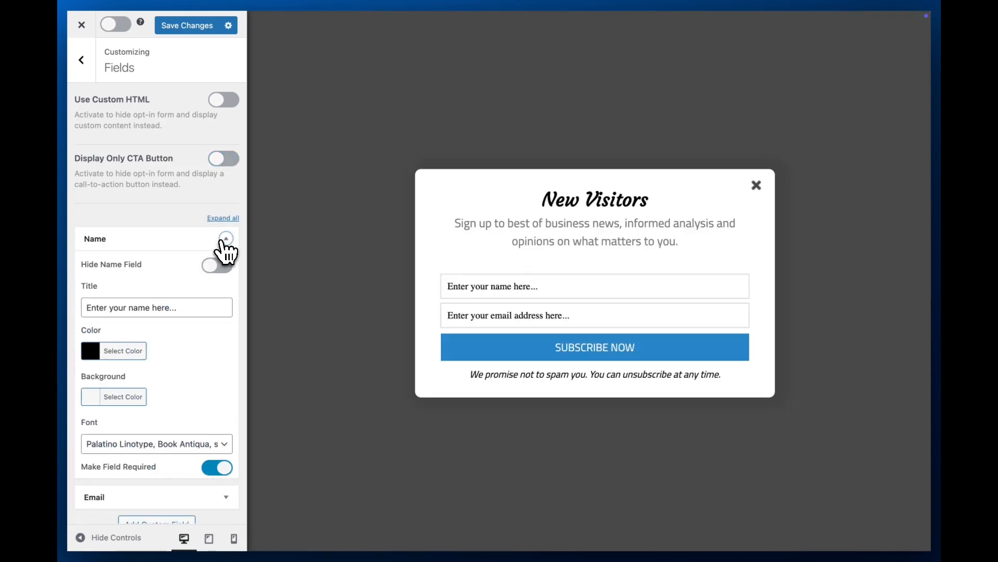
click(223, 240)
click(227, 271)
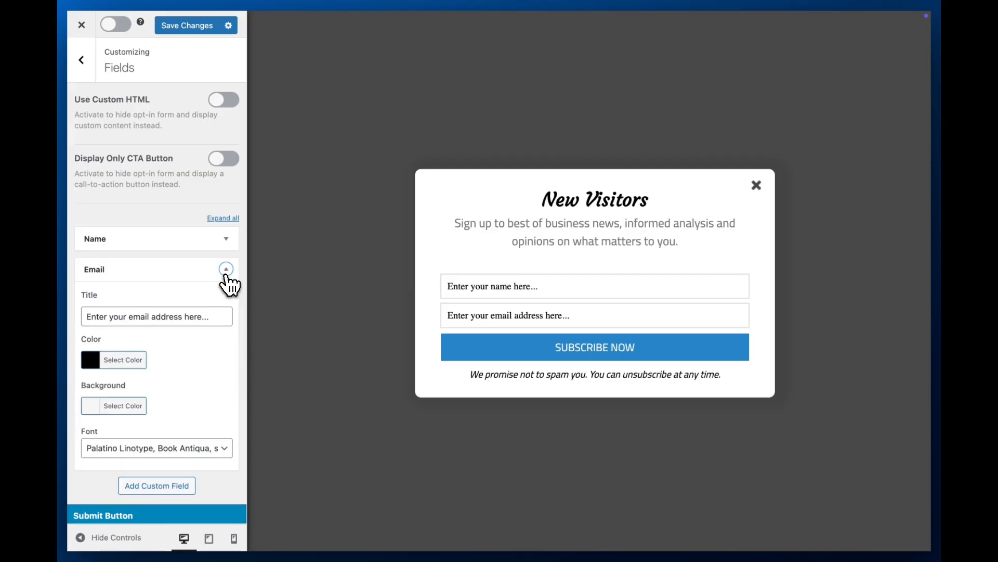
click(227, 270)
Step: Add a custom field to the optin form and delete it again
click(165, 298)
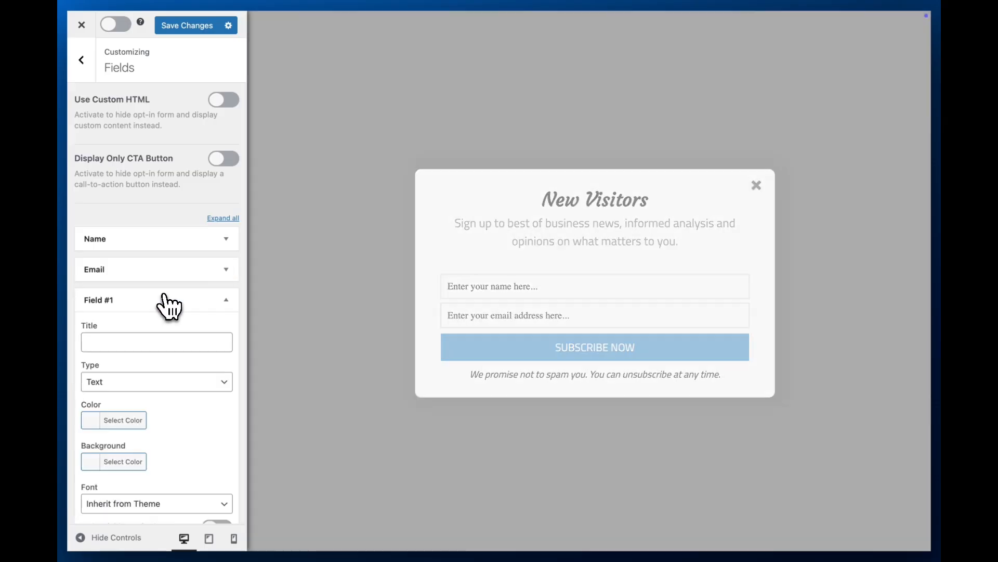
scroll(177, 359, down, 2)
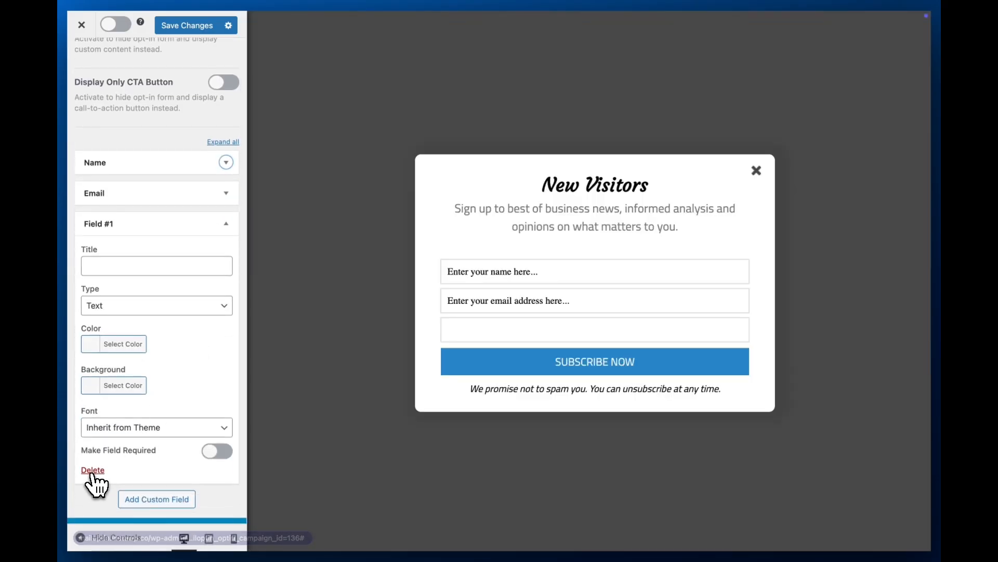
click(93, 470)
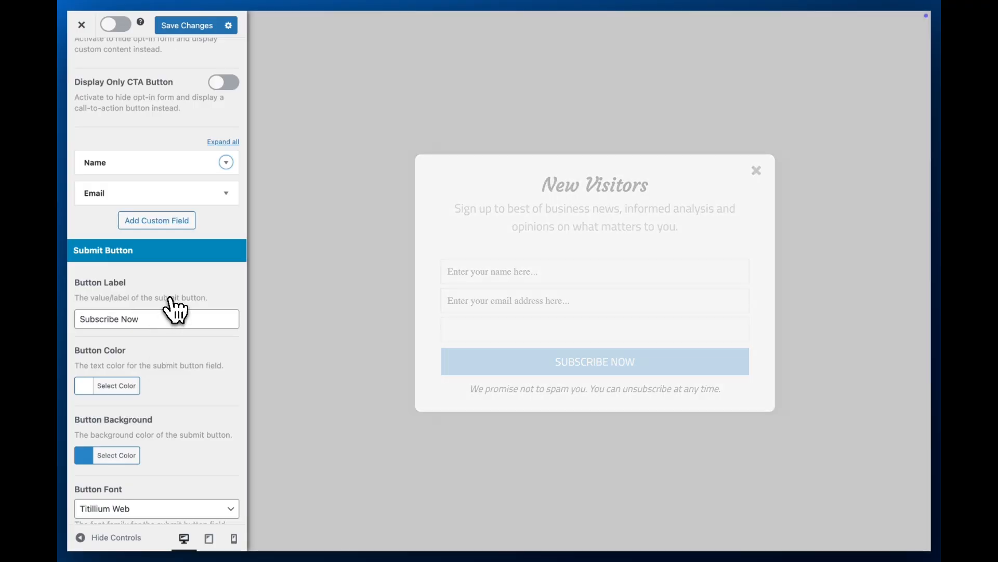
Step: Review the submit button's label, color, background, font and URL settings
scroll(161, 430, down, 3)
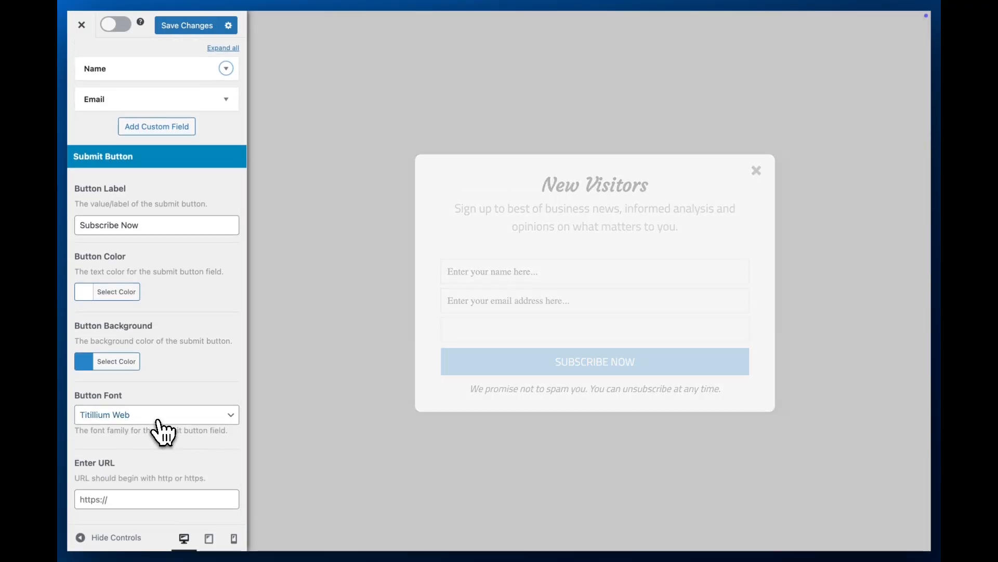
scroll(161, 431, up, 5)
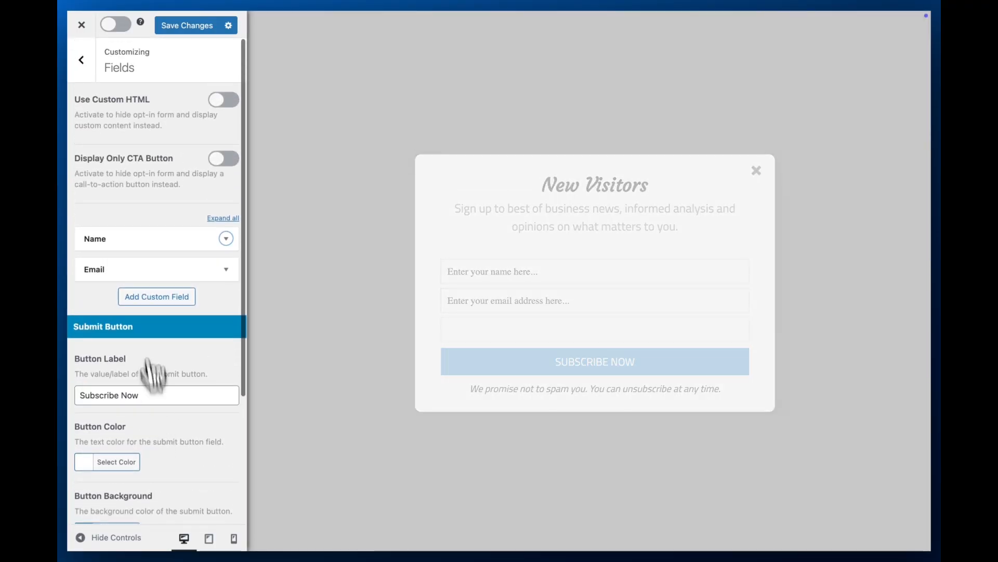
click(81, 60)
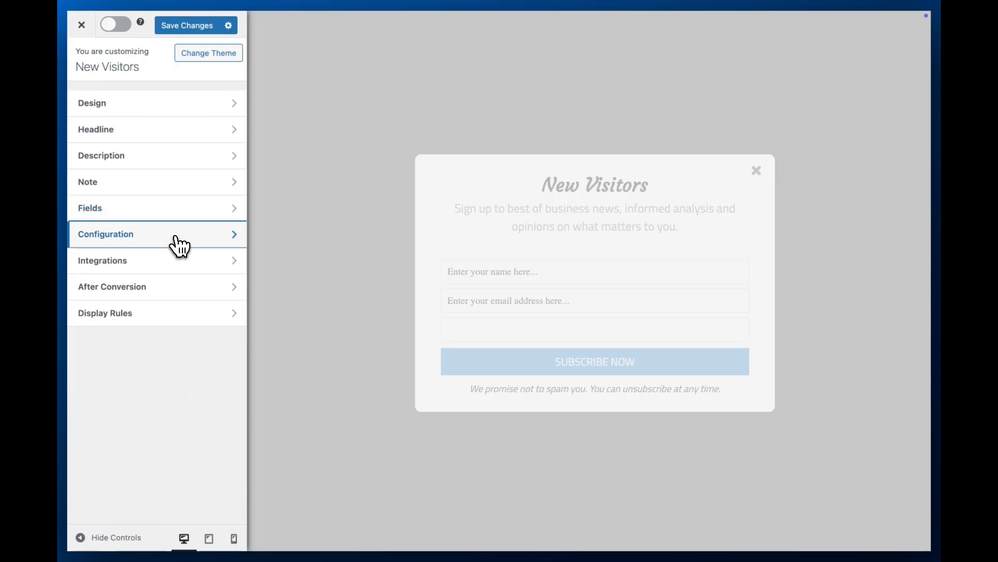
Step: Review the campaign's configuration options for closing behavior, sound effect, cookie durations and MailOptin branding
click(179, 245)
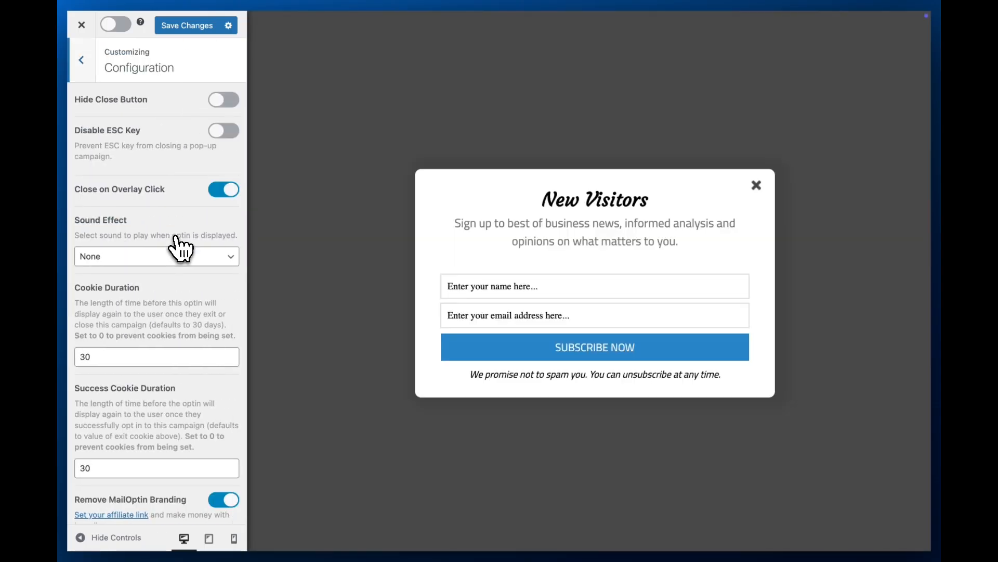
scroll(173, 392, down, 1)
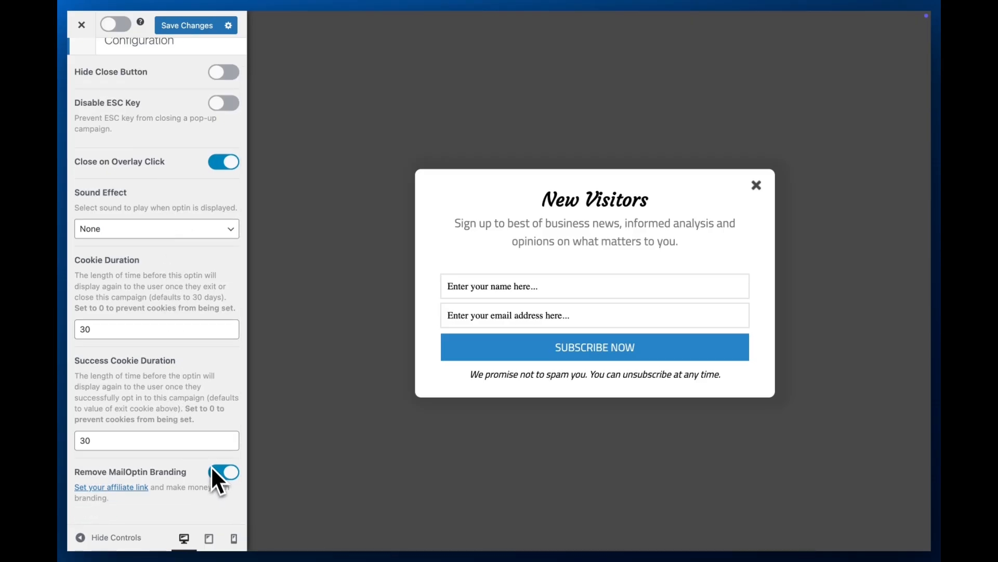
scroll(185, 352, up, 1)
click(81, 60)
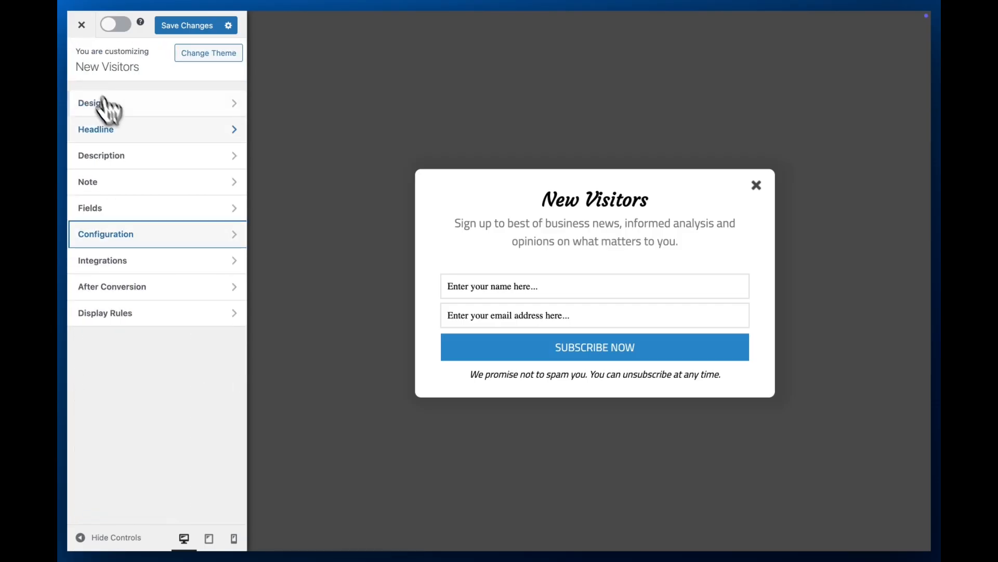
Step: Connect the campaign to the MailerLite integration with the Tutorials email list
click(139, 262)
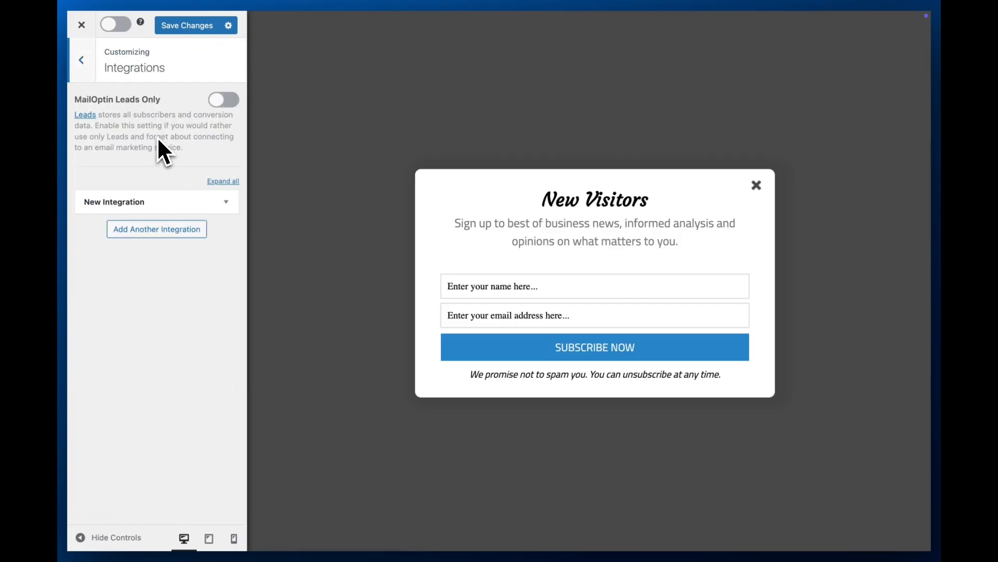
click(228, 203)
click(228, 255)
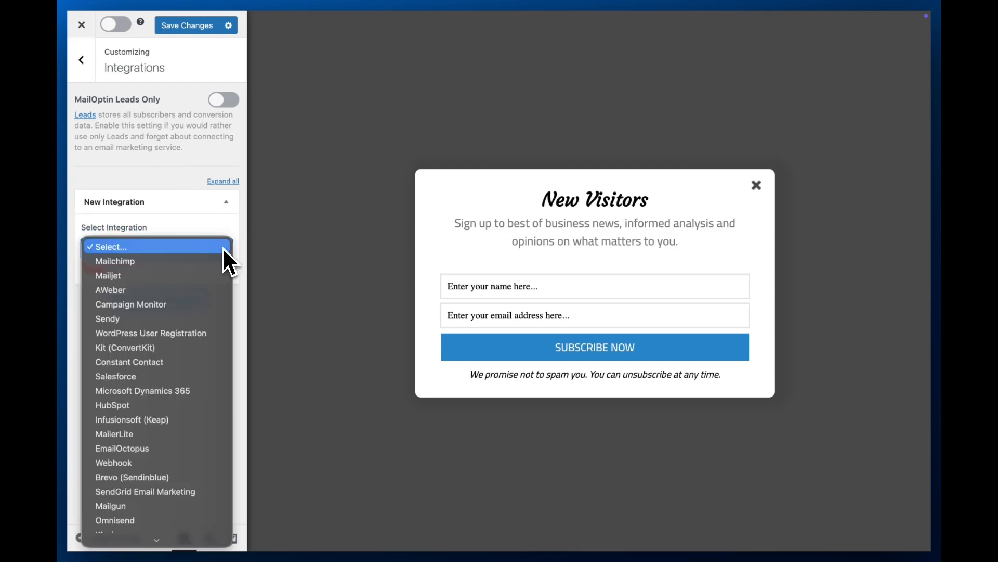
click(128, 351)
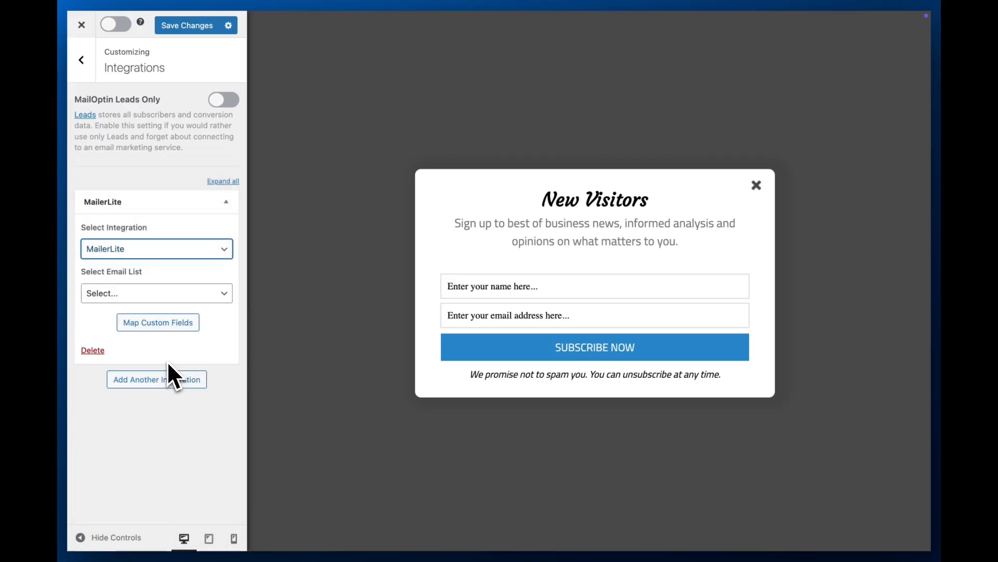
click(190, 293)
click(137, 391)
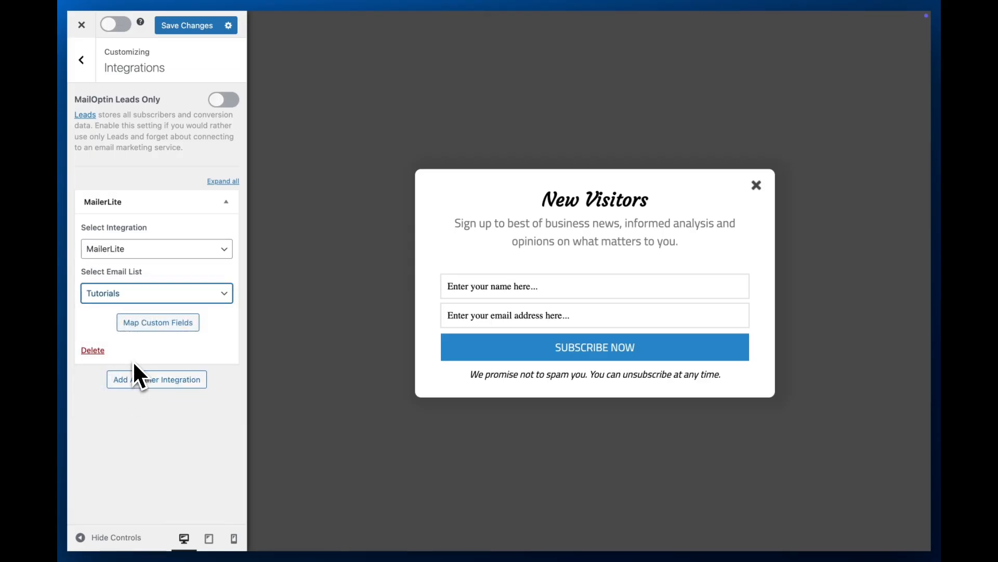
click(82, 59)
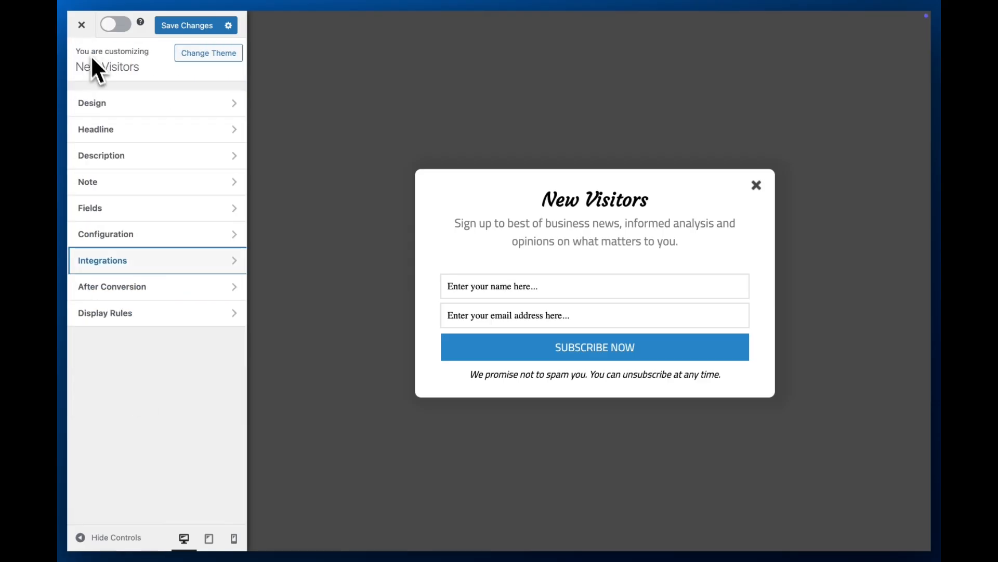
Step: Review the After Conversion settings for the success action, success message, autoresponder, lead notification and triggered script
click(130, 287)
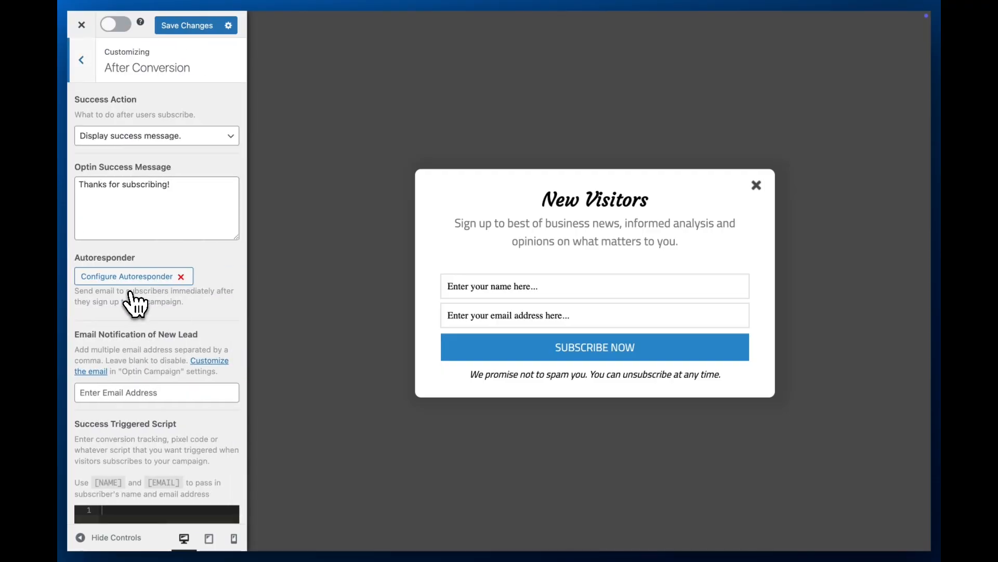
scroll(129, 299, down, 3)
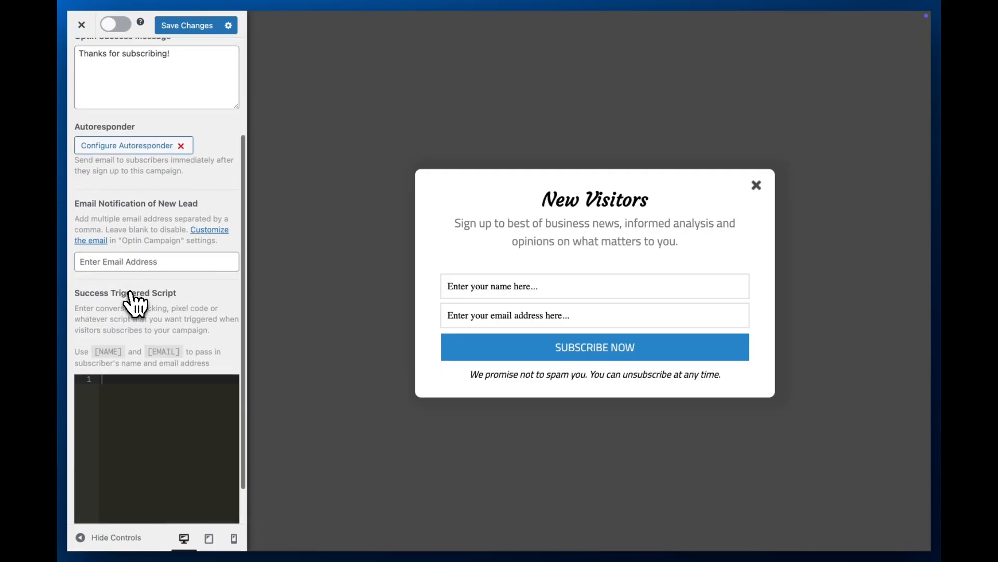
scroll(128, 299, up, 3)
click(83, 63)
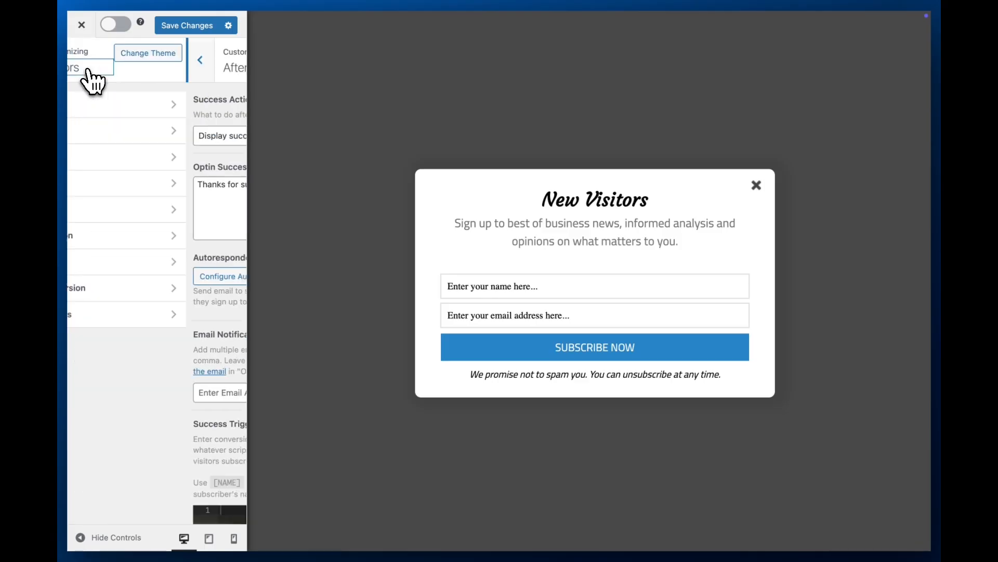
Step: Activate the New vs Returning Visitors display rule with New Visitors as the audience and save the changes
click(152, 332)
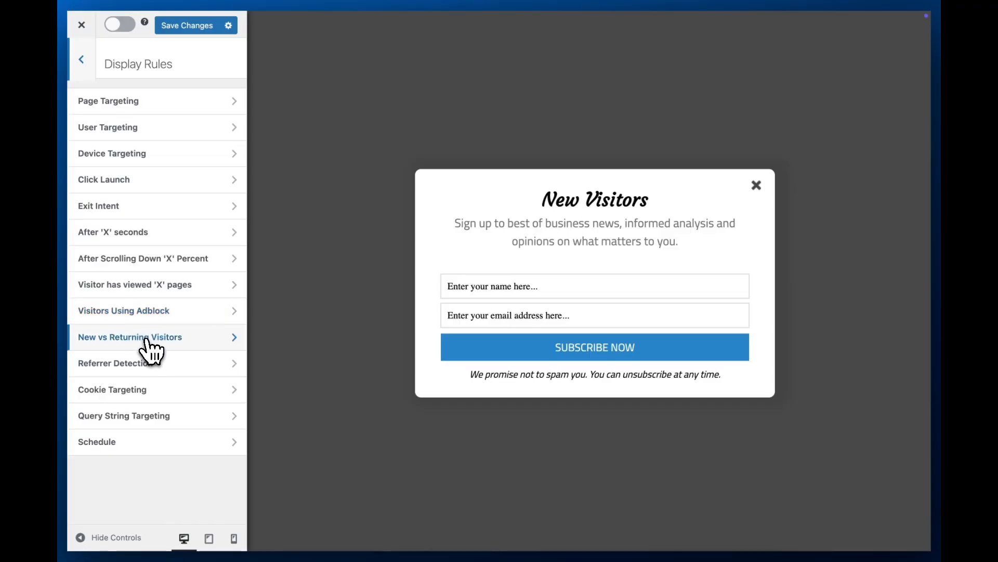
click(147, 347)
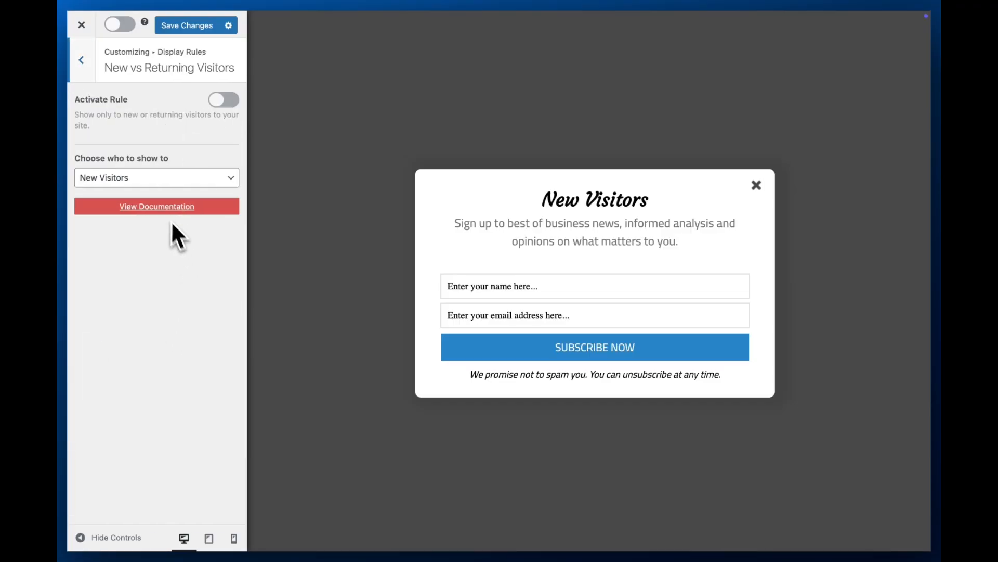
click(152, 183)
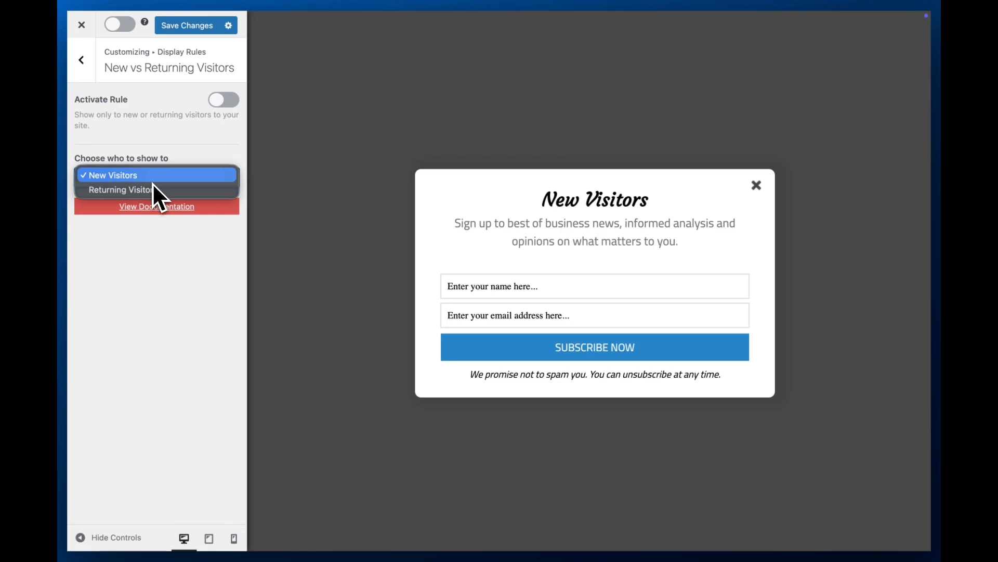
click(161, 182)
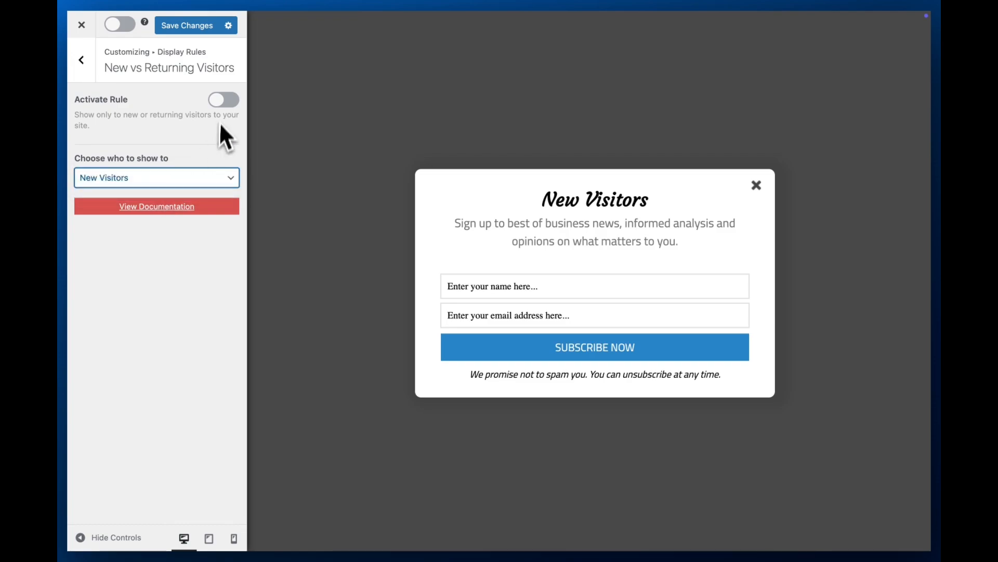
click(222, 102)
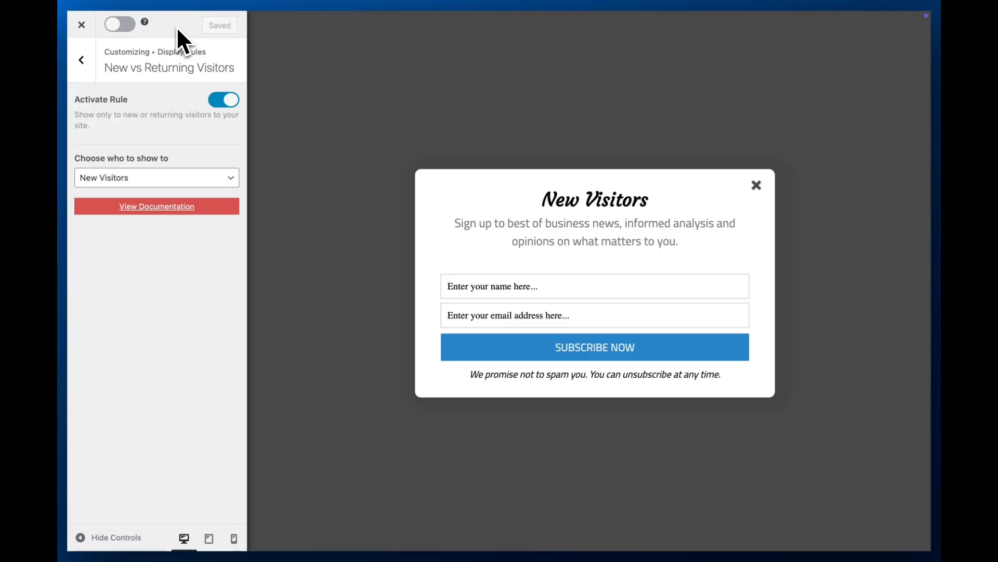
Step: Activate the New Visitors campaign and close the customizer to return to the optin campaigns list
click(121, 26)
click(82, 63)
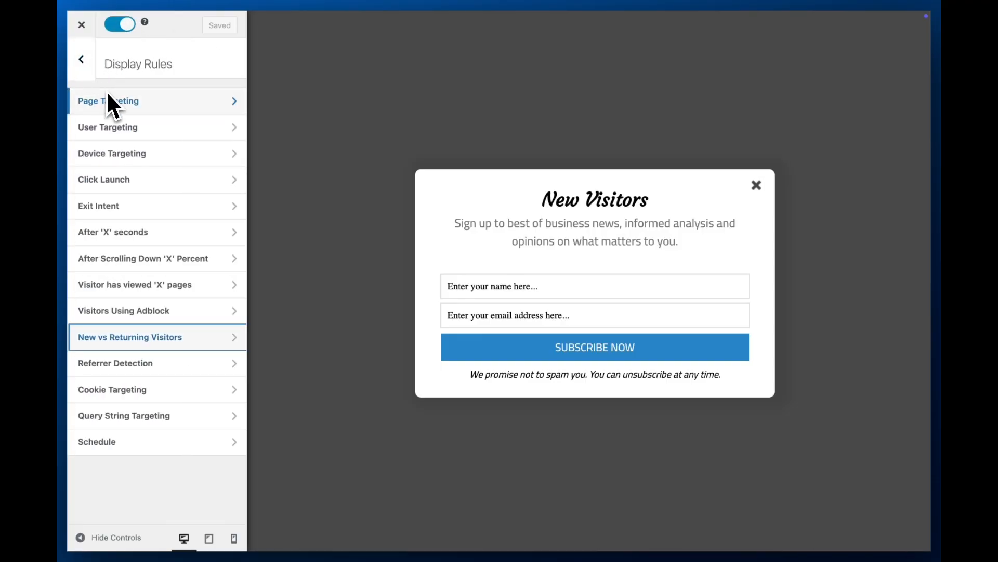
click(82, 61)
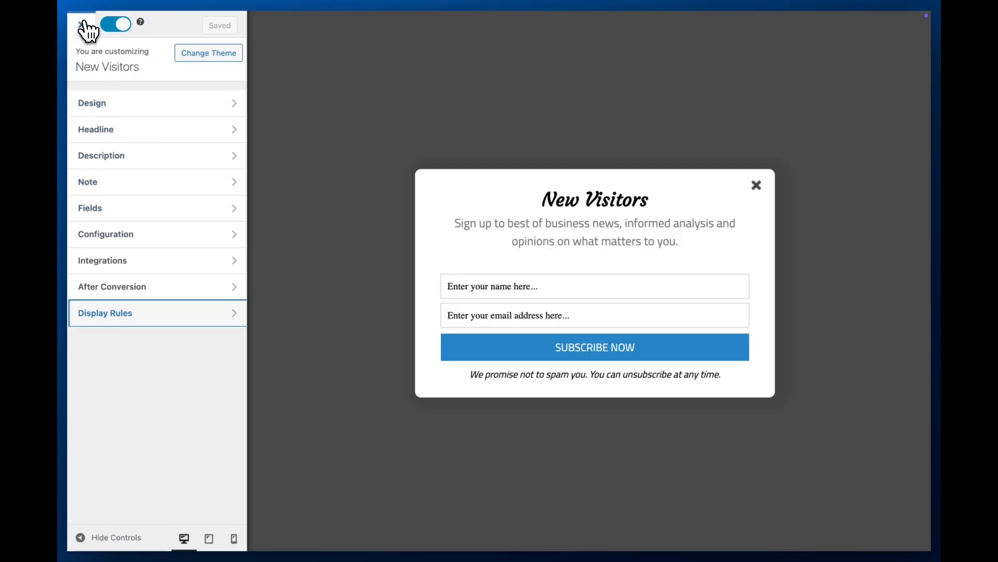
mouse_move(85, 25)
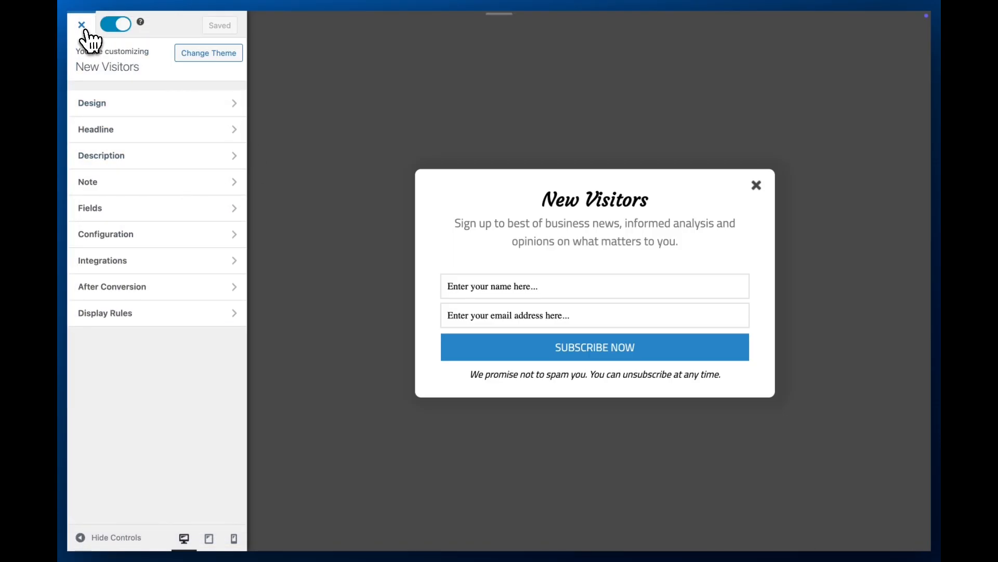
click(83, 26)
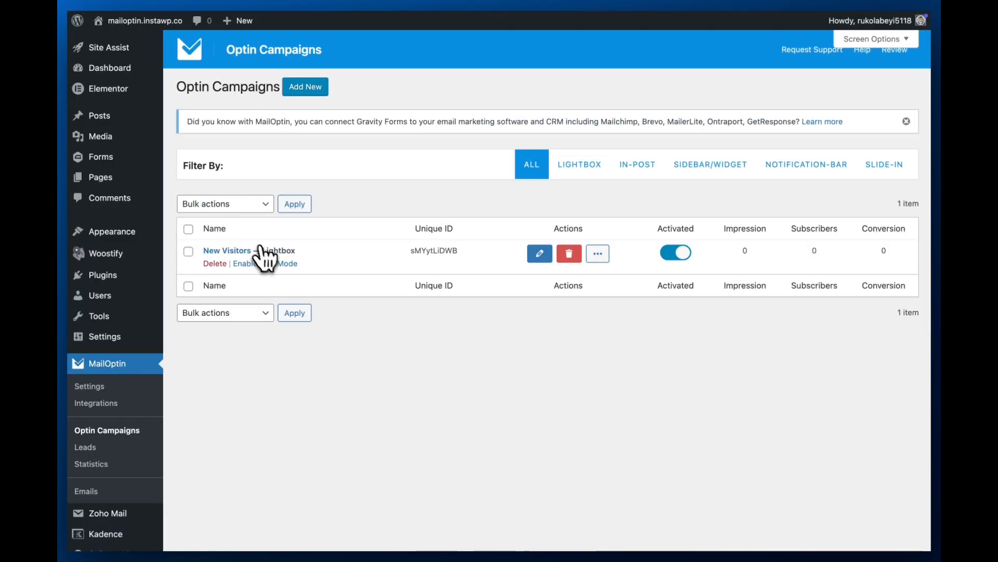
Step: Duplicate the New Visitors campaign and open the copy for editing
click(598, 256)
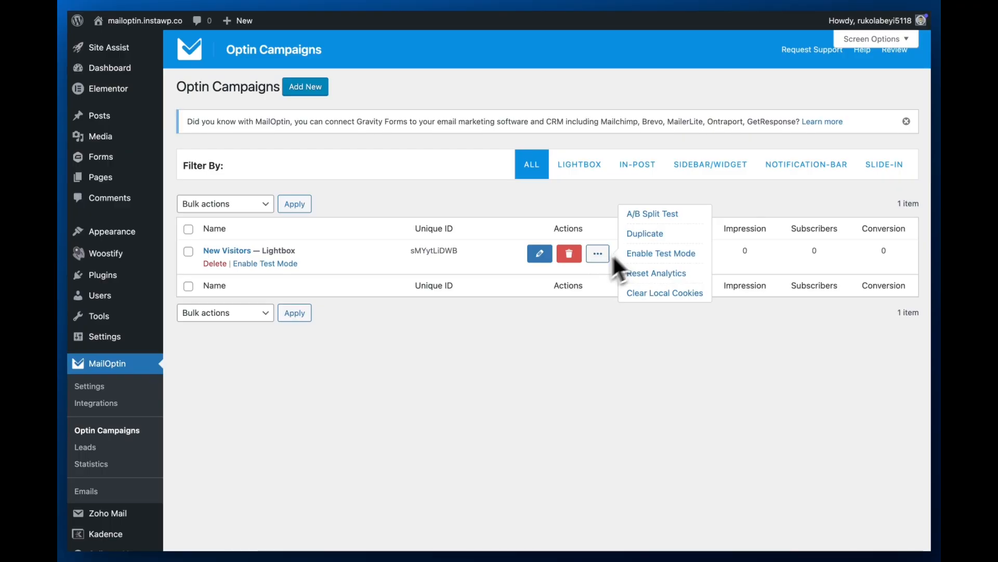
click(649, 241)
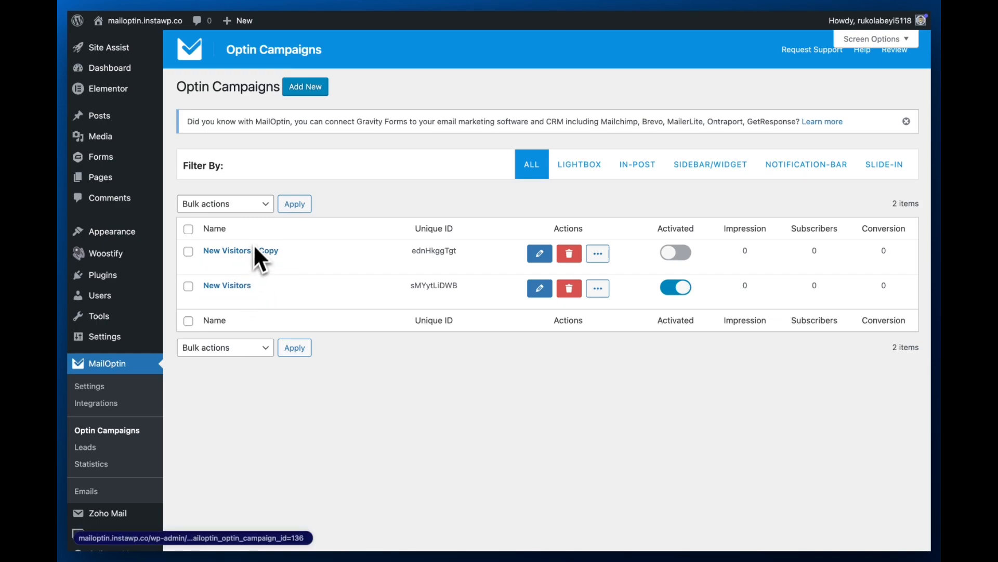
click(536, 256)
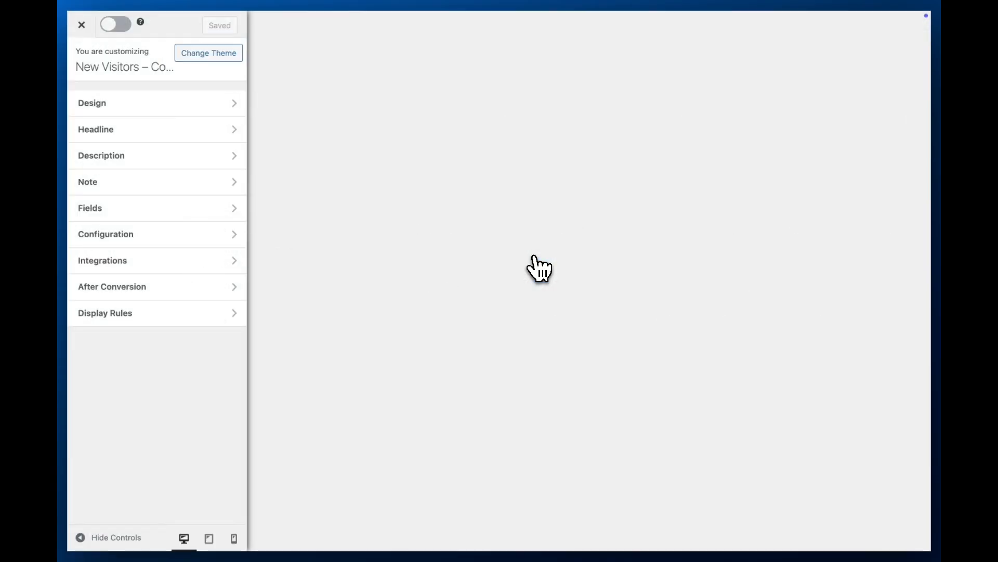
Step: Rename the duplicated campaign as Returning Visitors
click(154, 69)
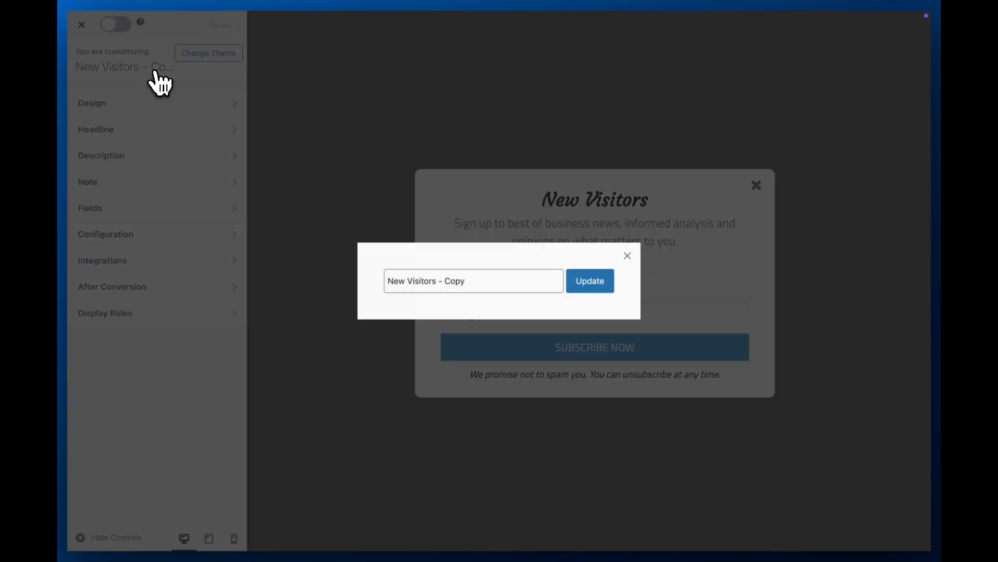
triple_click(441, 288)
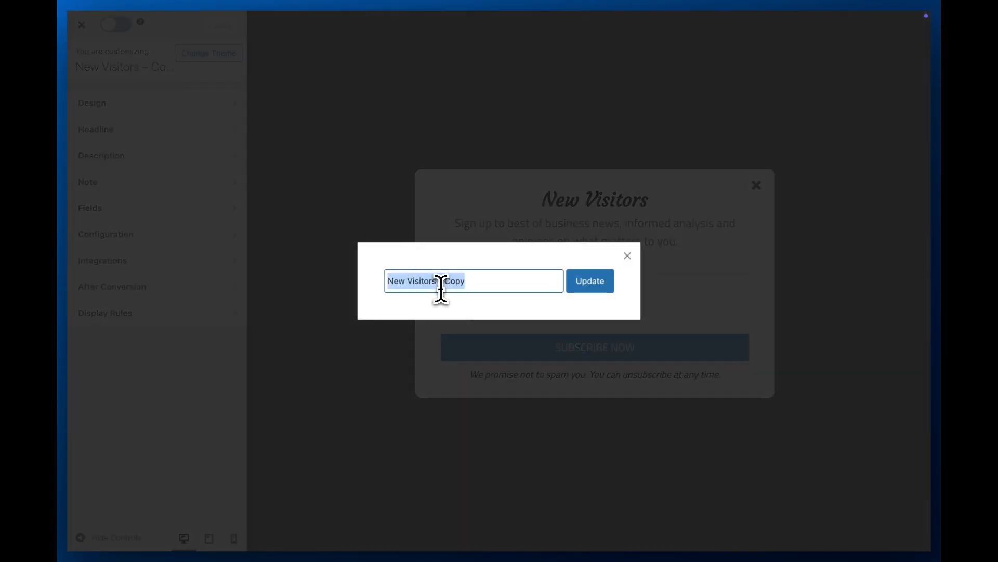
click(441, 288)
drag(408, 281, 343, 277)
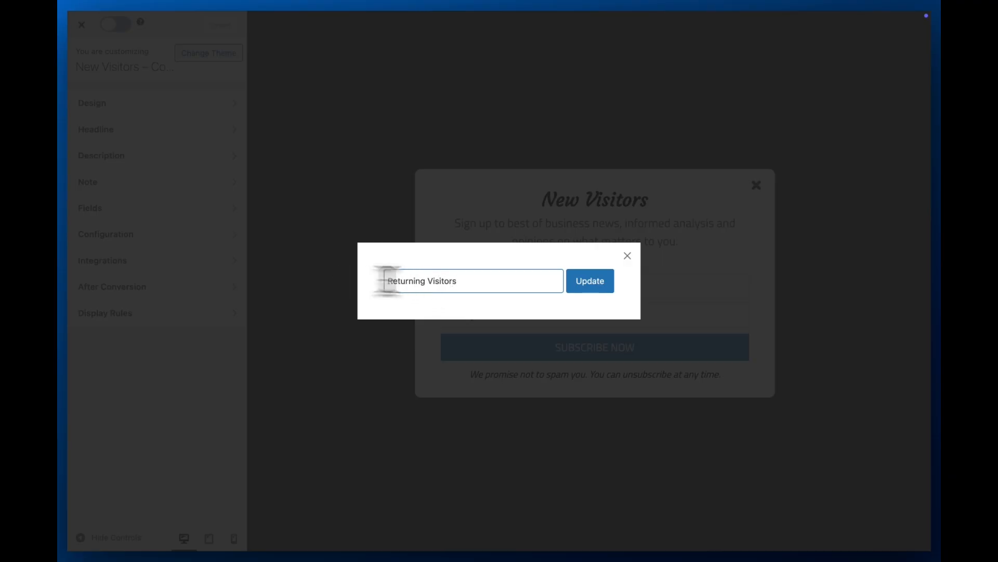
click(585, 286)
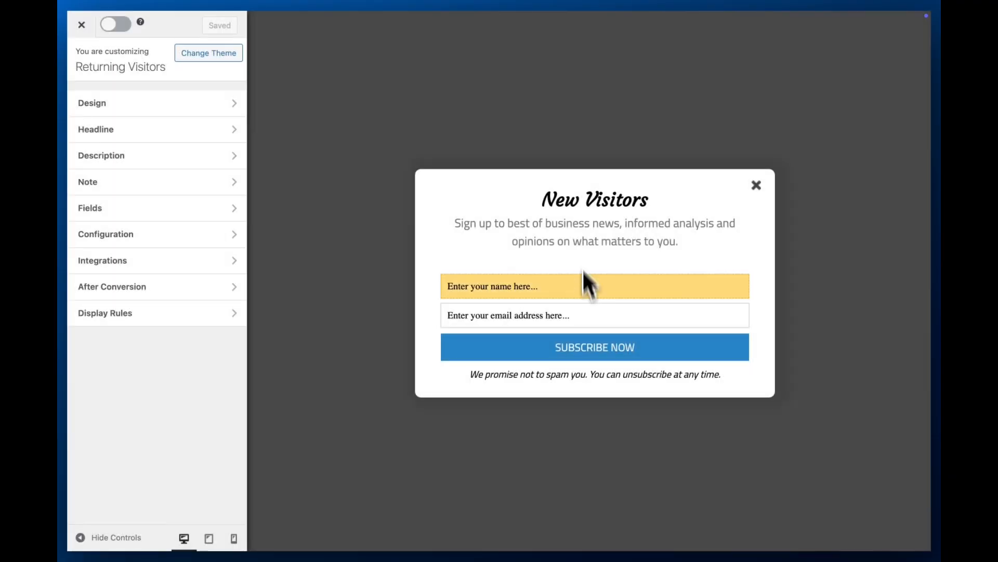
Step: Change the popup's headline text to Returning Visitors
click(580, 207)
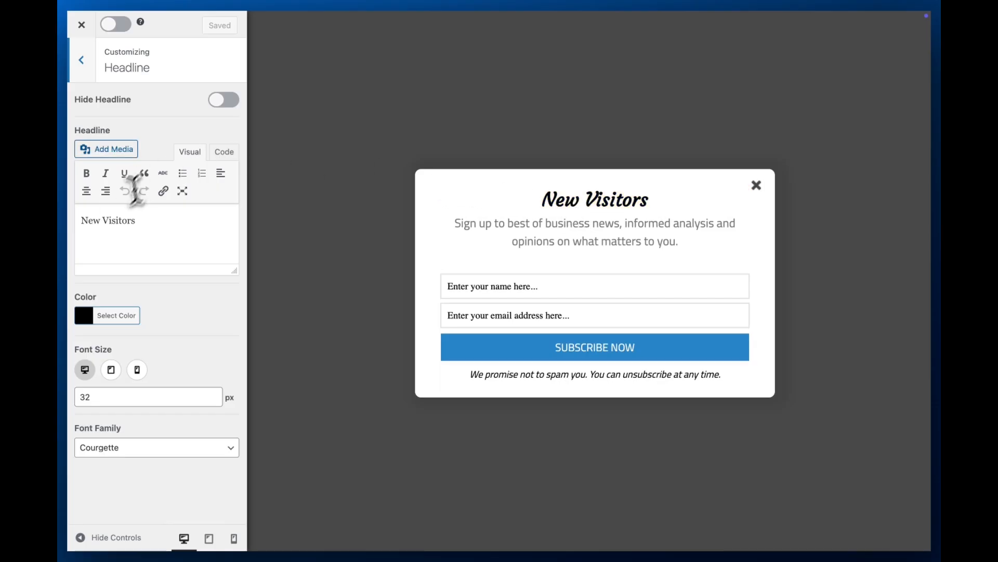
double_click(98, 221)
text(Returning)
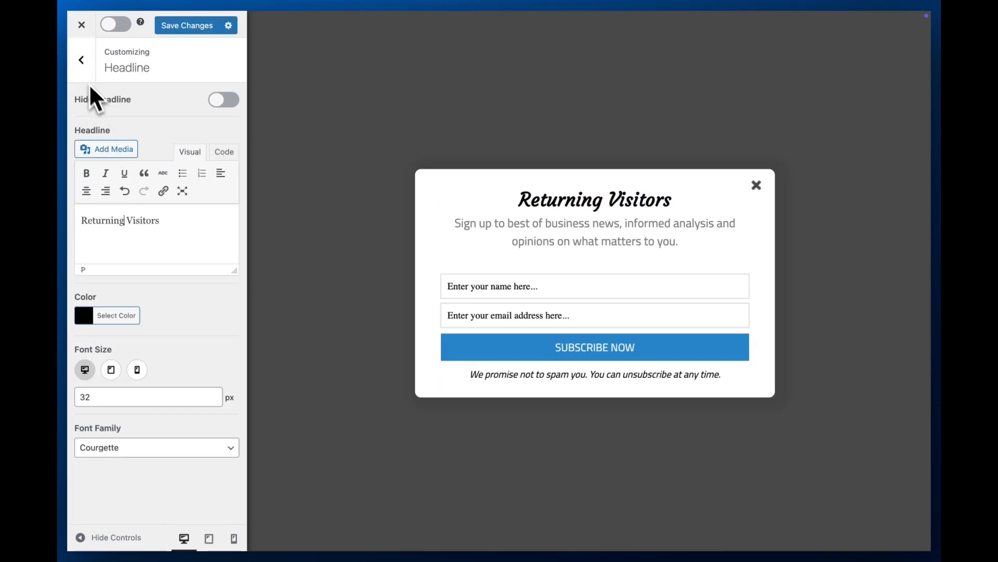
click(82, 60)
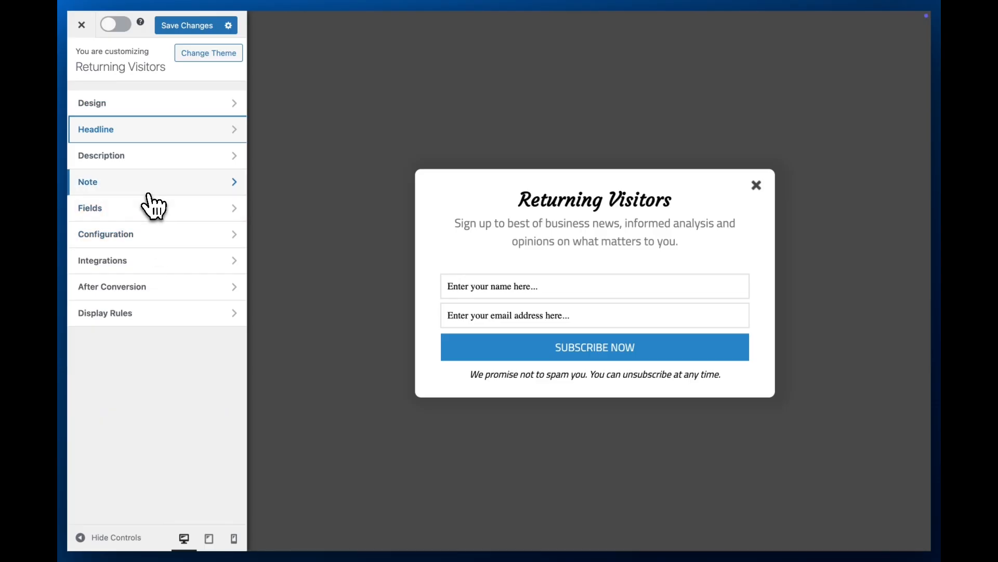
Step: Set the submit button's background color to red #dd3333 in the form's field settings
click(179, 207)
scroll(179, 291, down, 4)
scroll(156, 406, down, 1)
click(121, 431)
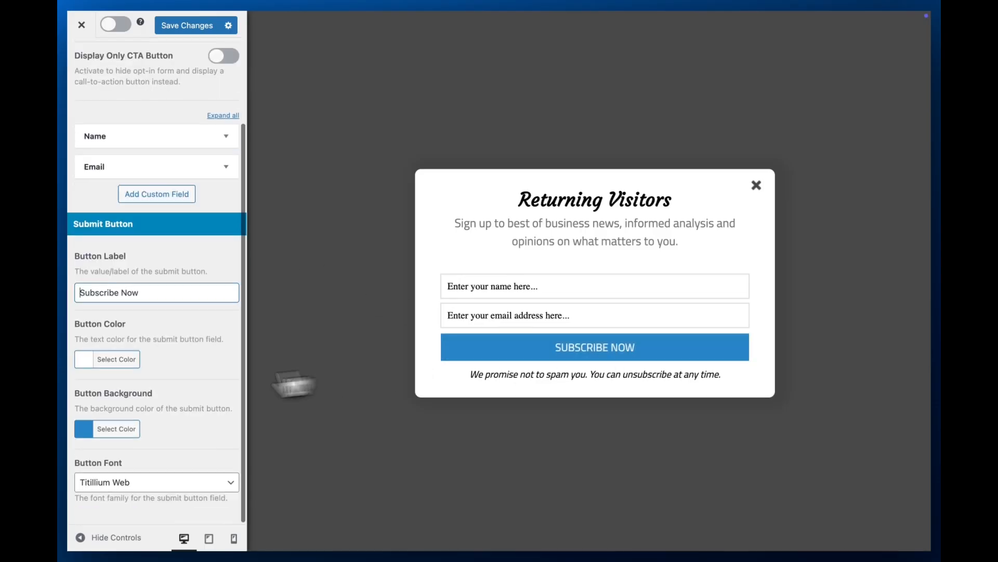
scroll(121, 431, down, 3)
click(117, 429)
scroll(196, 151, up, 3)
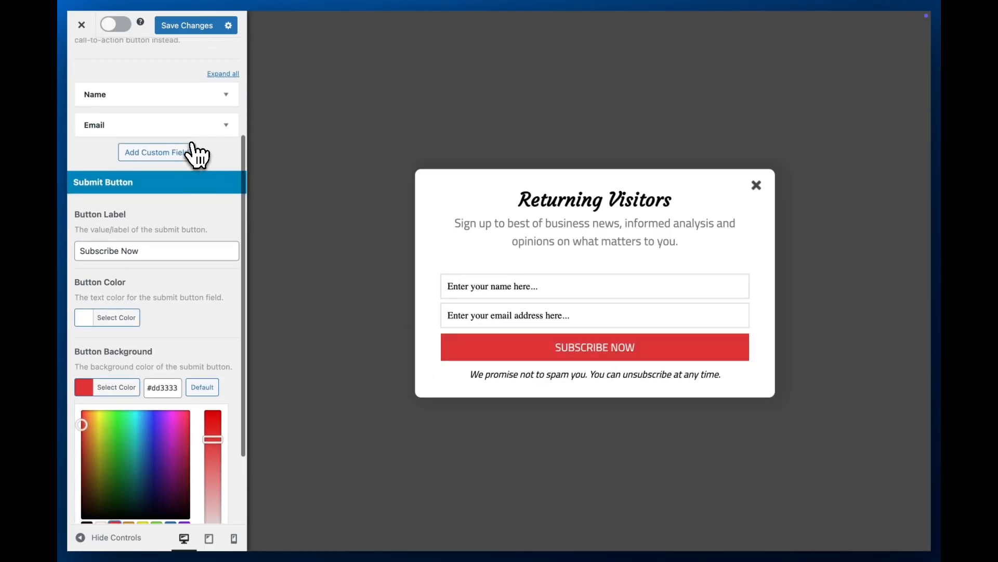
scroll(166, 136, up, 2)
click(82, 64)
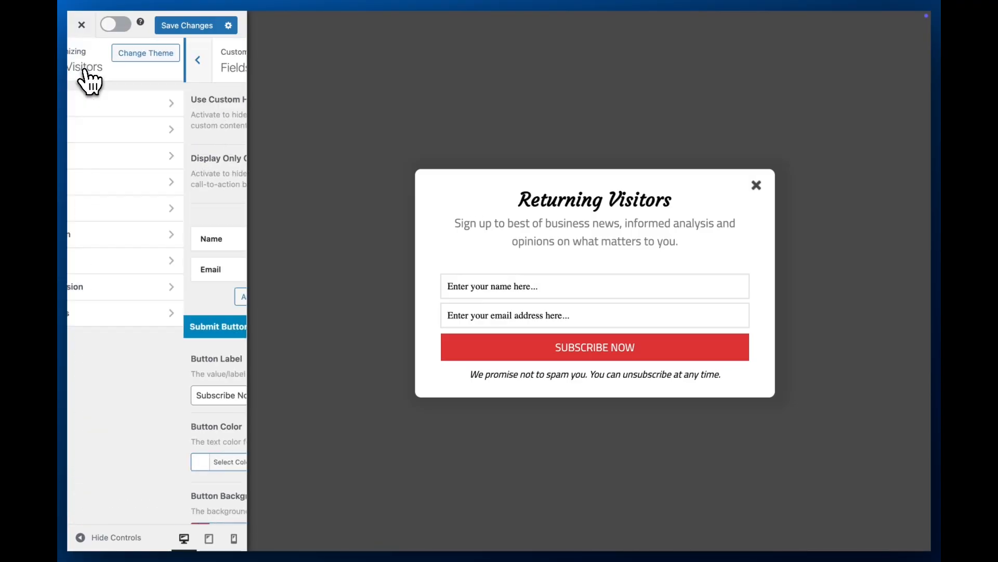
Step: Set the New vs Returning Visitors display rule to Returning Visitors, then save and activate the campaign
click(153, 312)
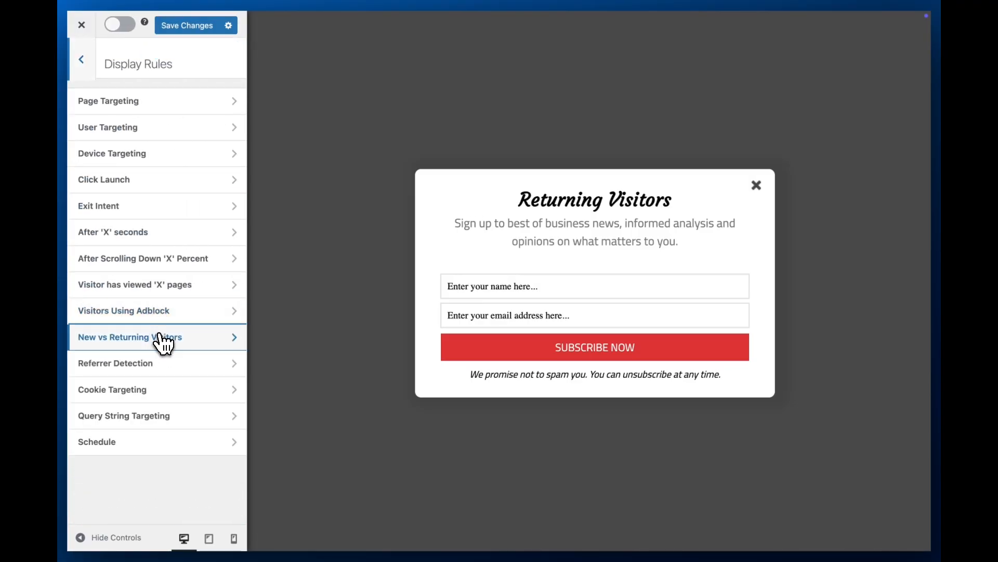
click(159, 336)
click(179, 176)
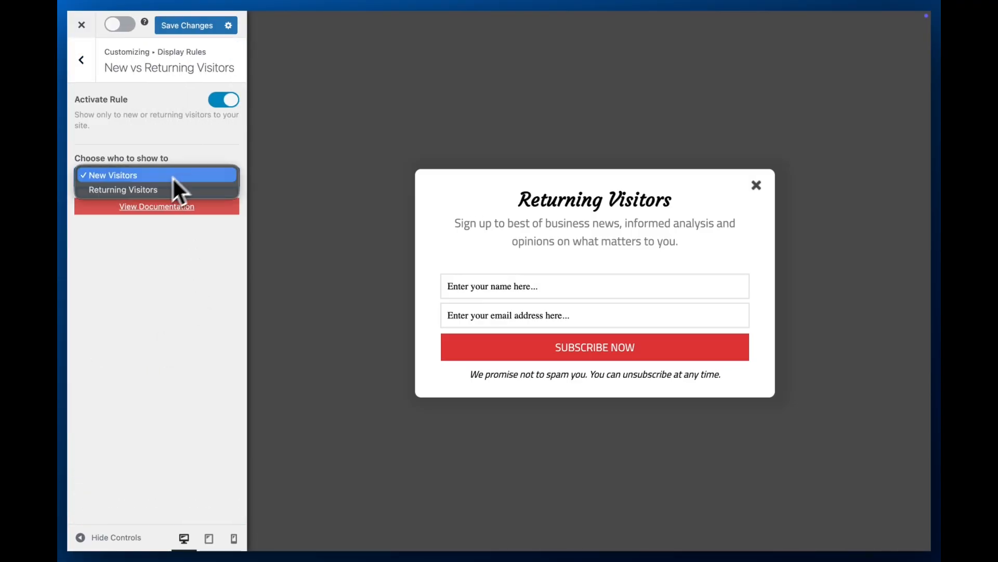
click(153, 190)
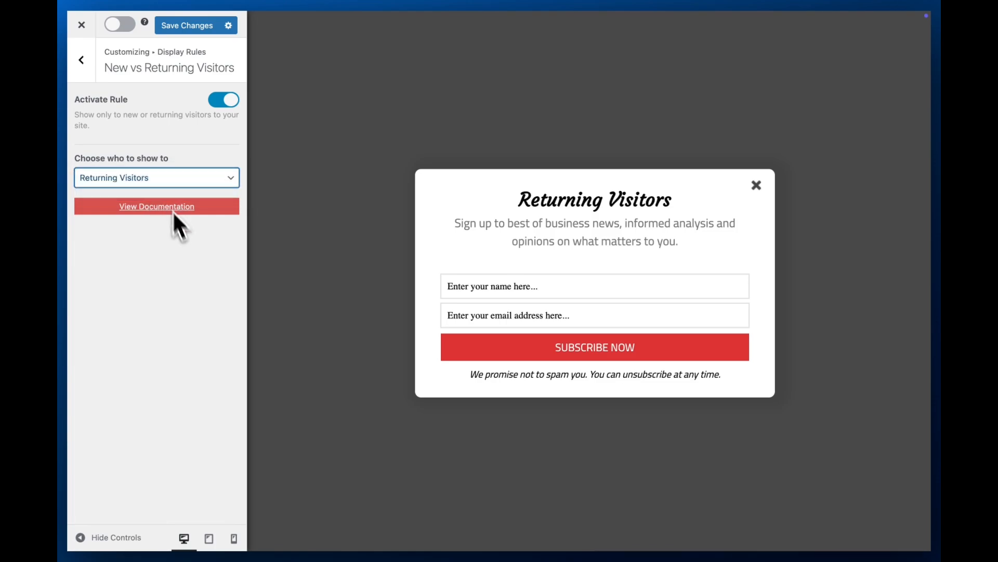
click(186, 27)
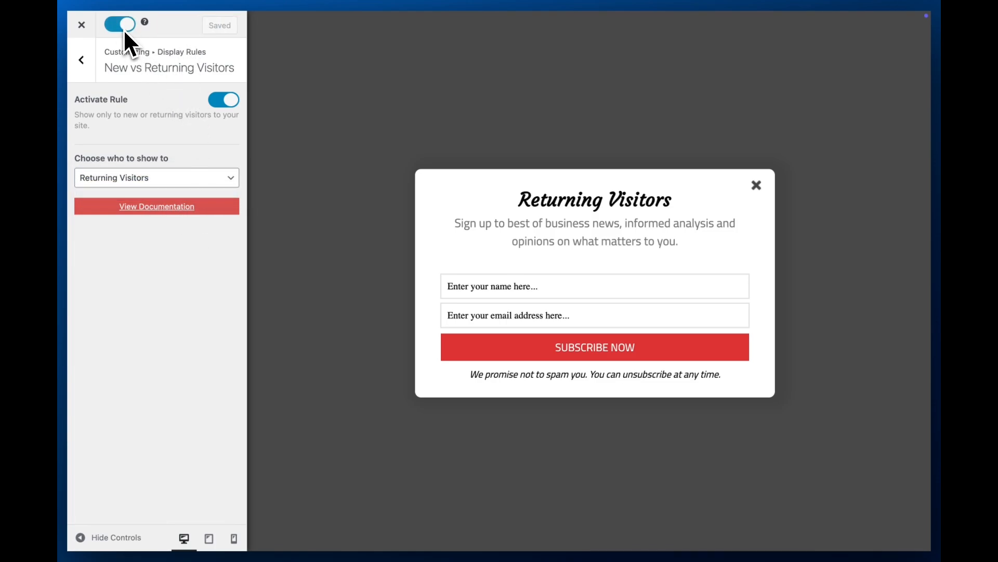
click(142, 58)
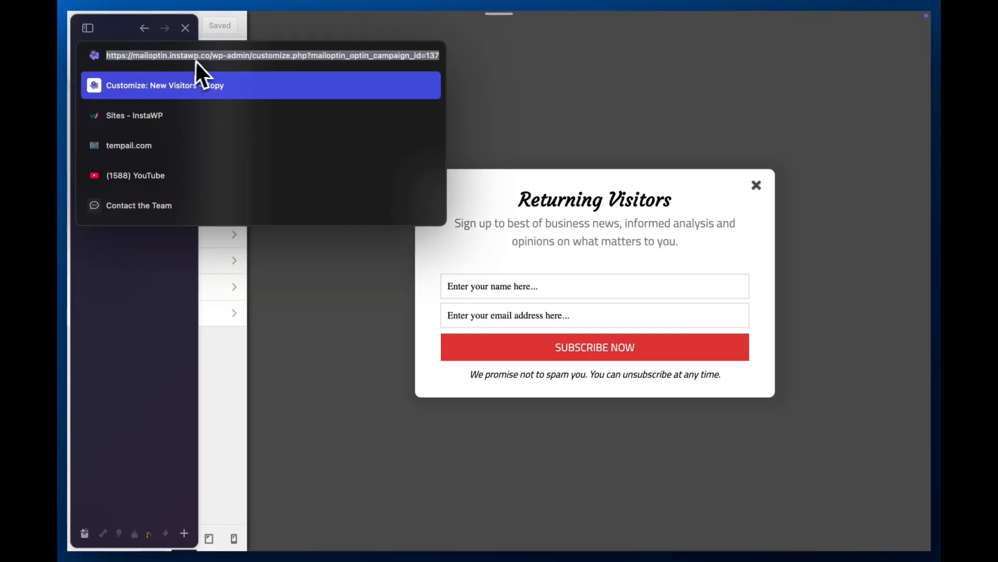
click(201, 58)
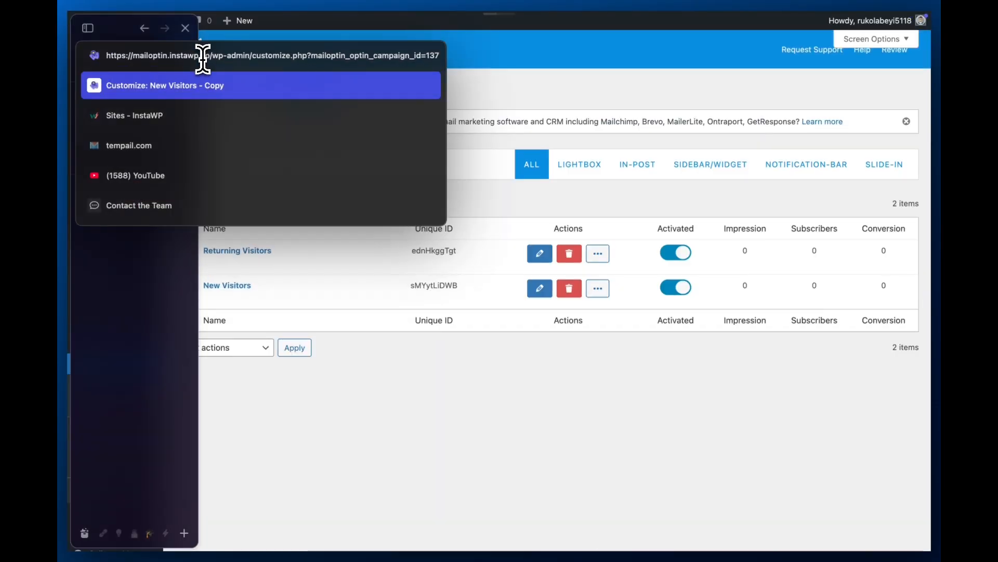
drag(213, 56, 103, 56)
key(super+c)
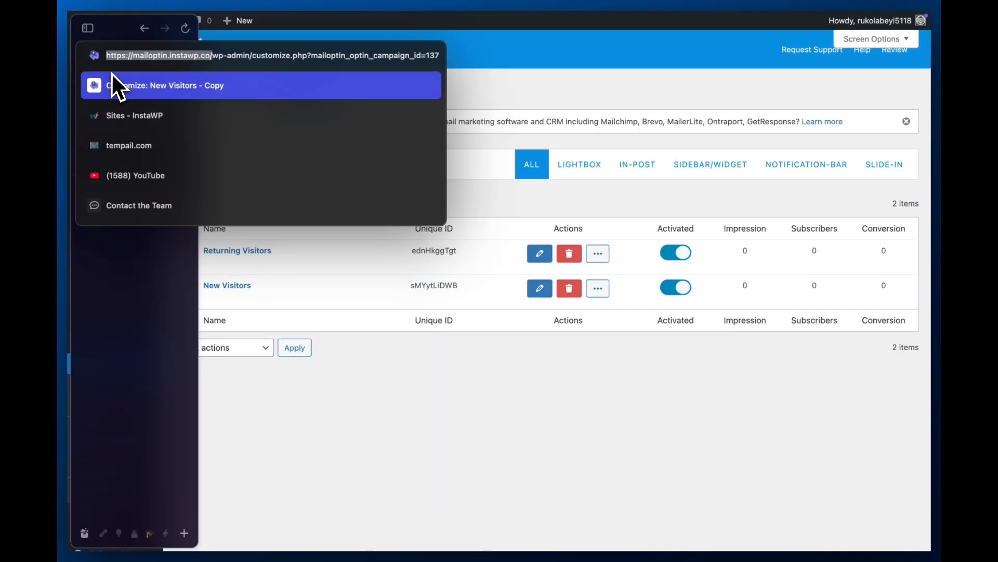
click(176, 309)
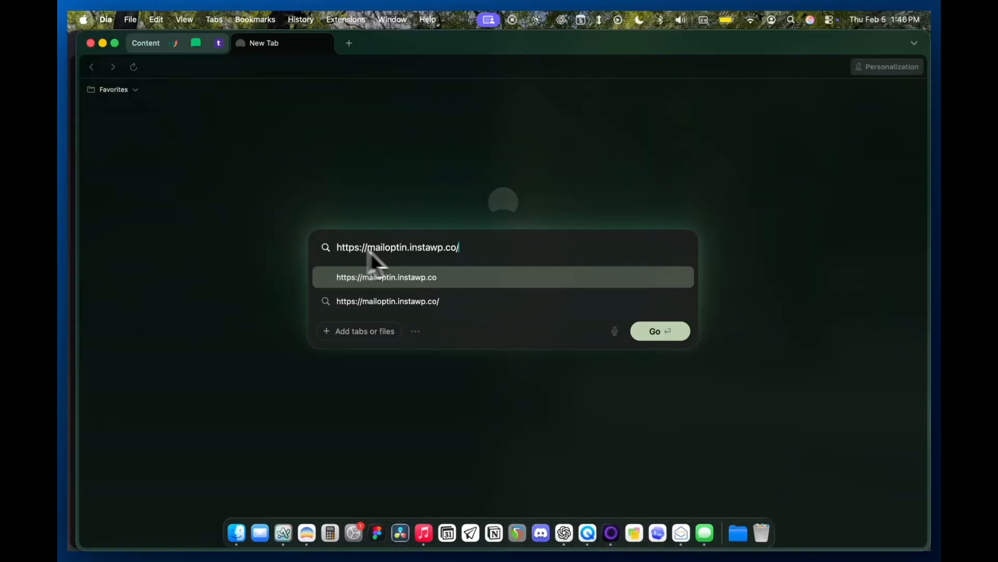
key(Return)
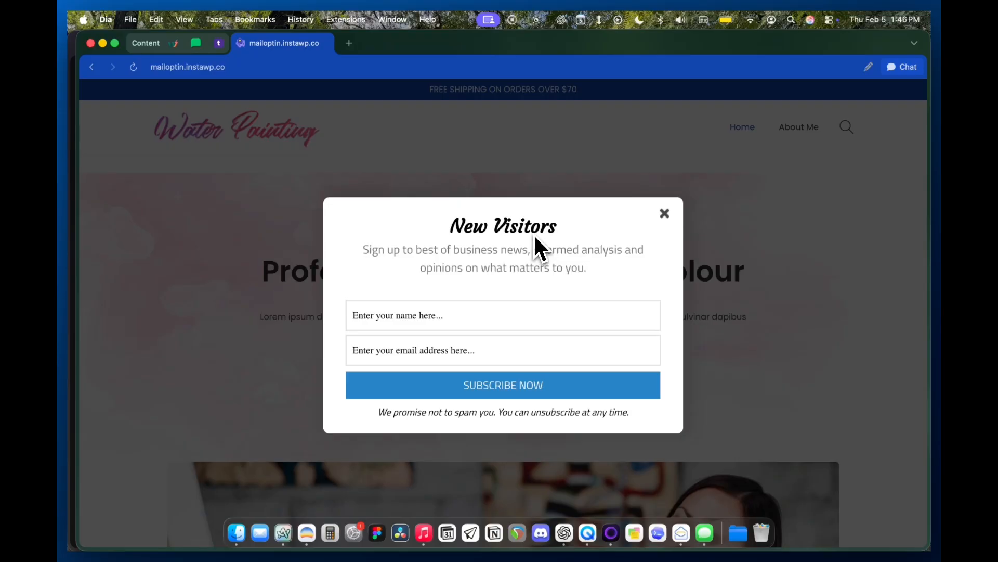
Step: Enlarge the browser window and visit mailoptin.instawp.co again from a new tab to check the returning-visitor popup
click(116, 44)
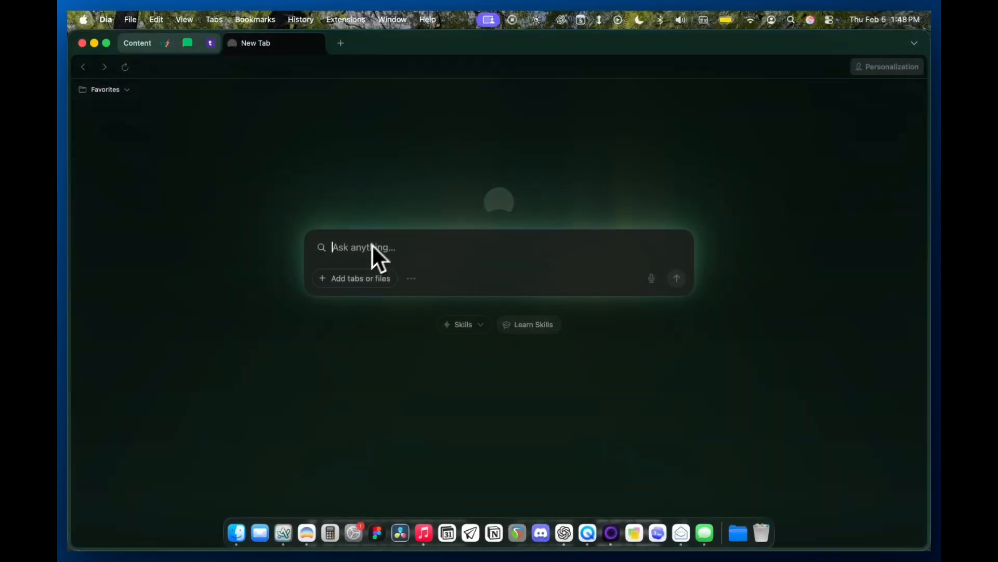
key(super+v)
key(Return)
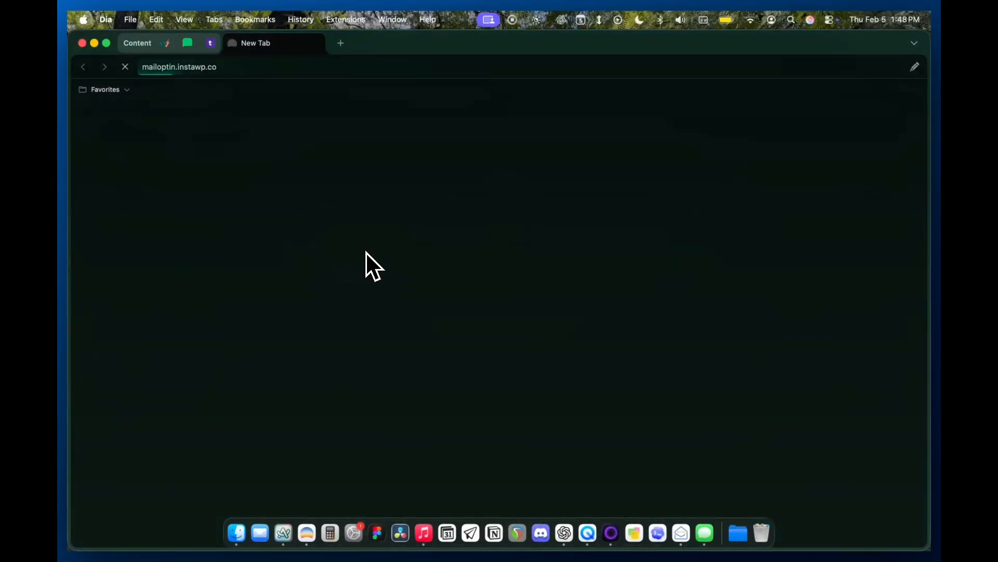